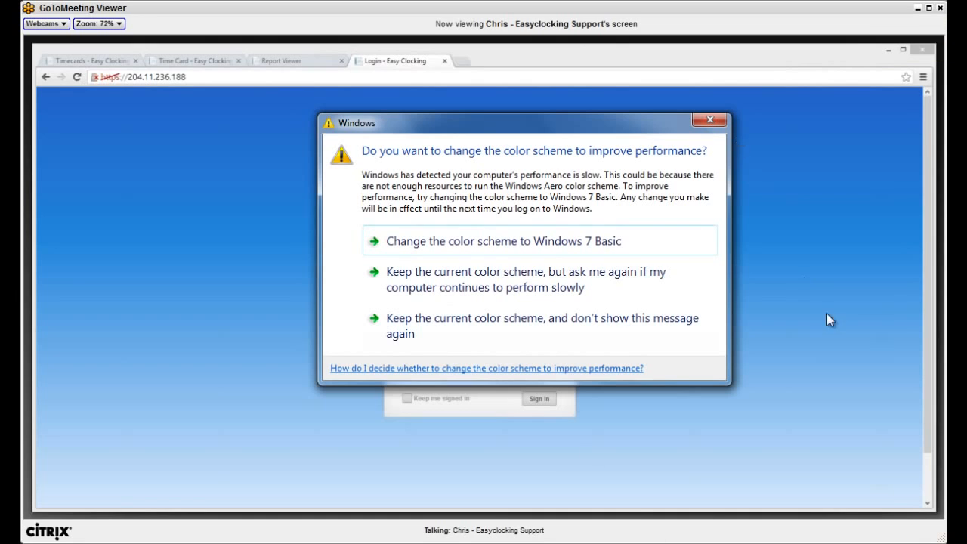
# Dismiss the Windows color scheme prompt and switch to the open Timecards page in the browser
pyautogui.click(709, 121)
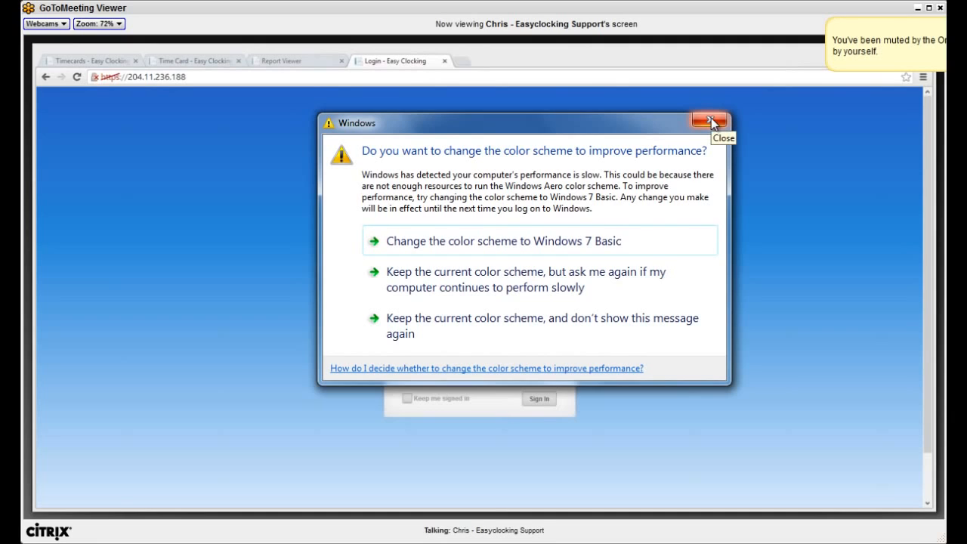
pyautogui.click(499, 319)
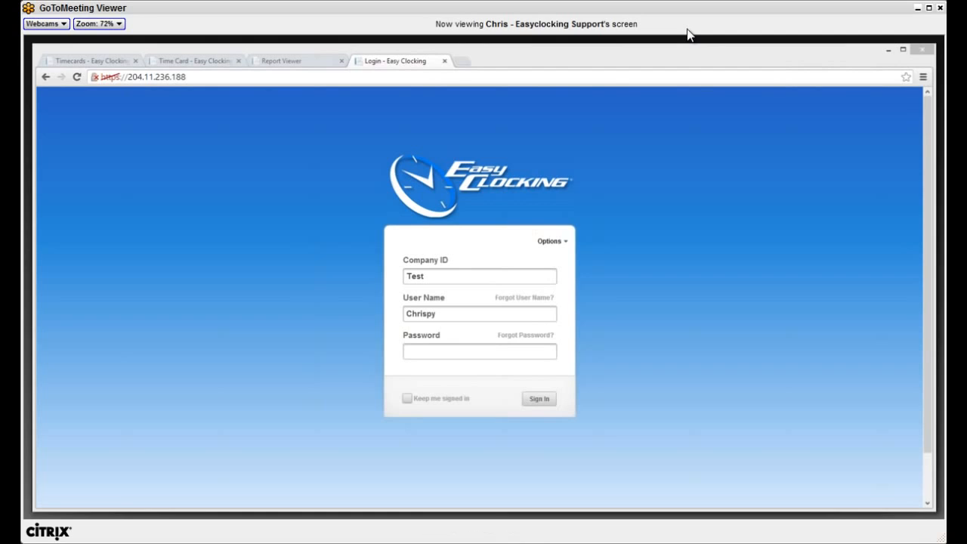
pyautogui.click(87, 64)
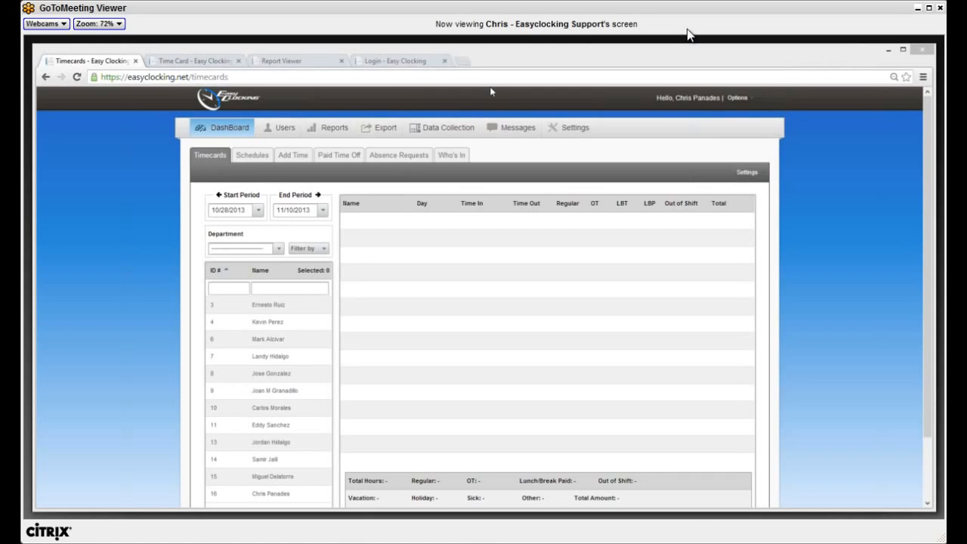
pyautogui.click(512, 65)
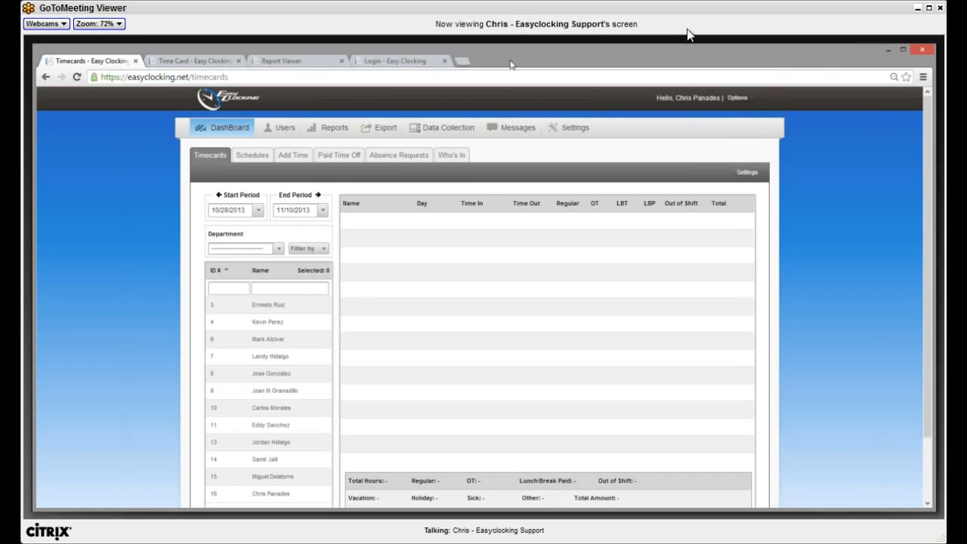
# Show the signed-in user's timecard for the period 10/14/2013 to 11/10/2013
pyautogui.click(257, 211)
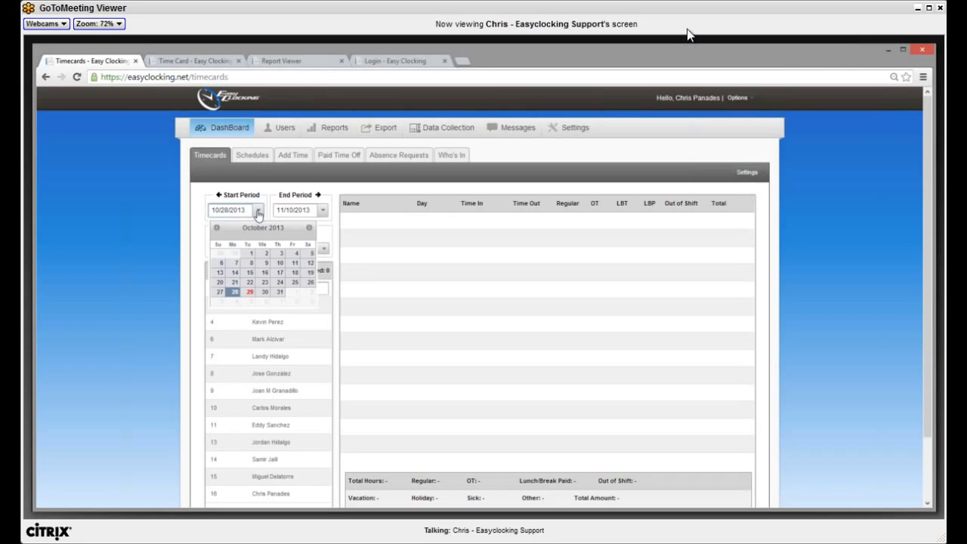
pyautogui.click(251, 244)
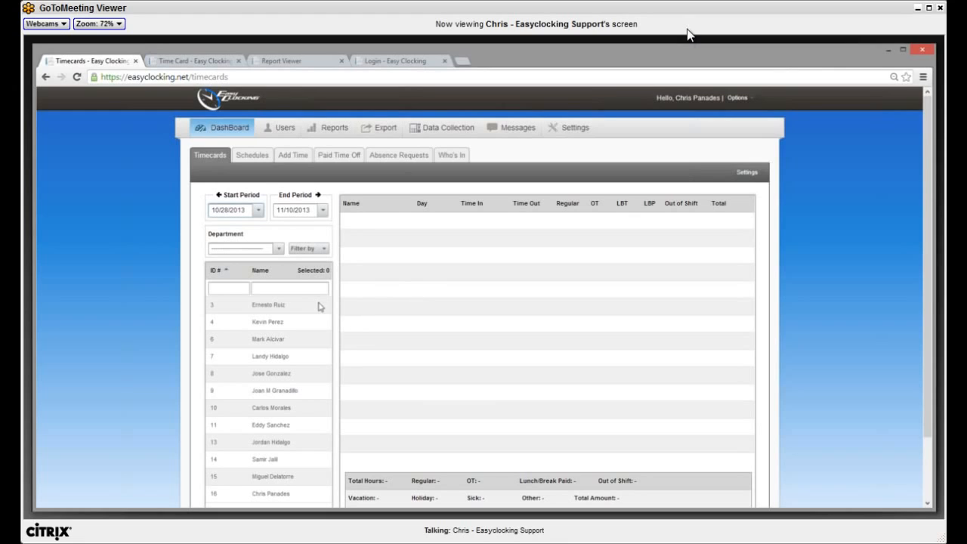
pyautogui.click(279, 248)
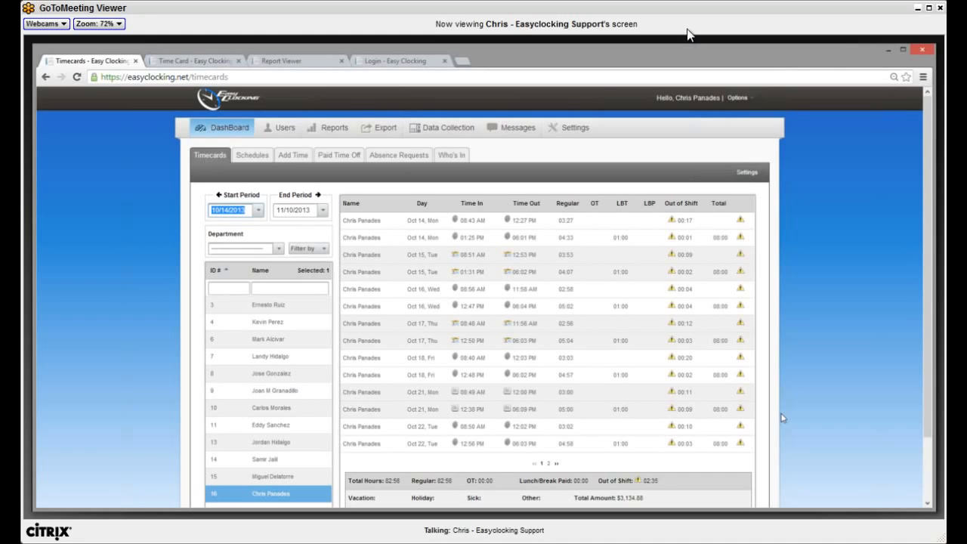
# Inspect the out-of-shift approval for the Oct 14 08:43 AM punch, close it, and review the timecard's punches and totals
pyautogui.click(673, 222)
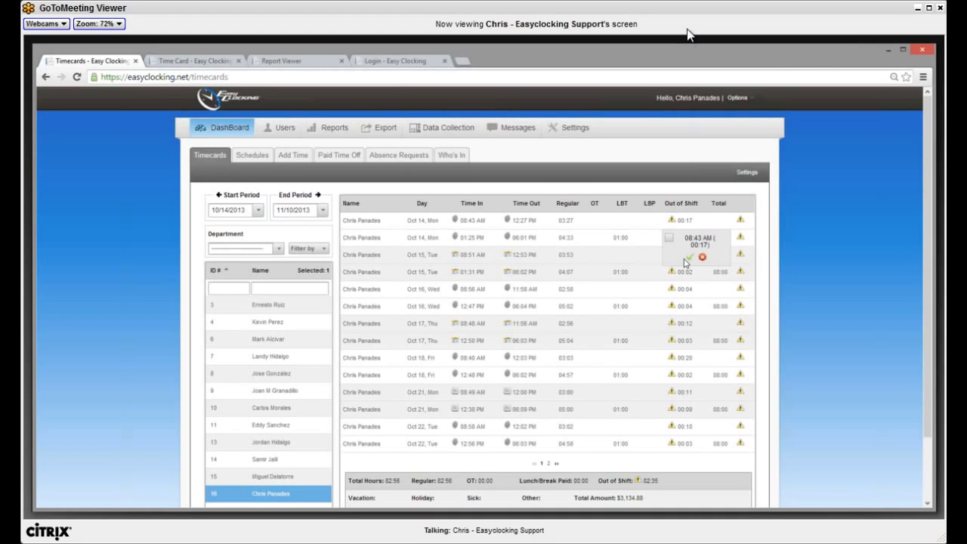
pyautogui.click(663, 214)
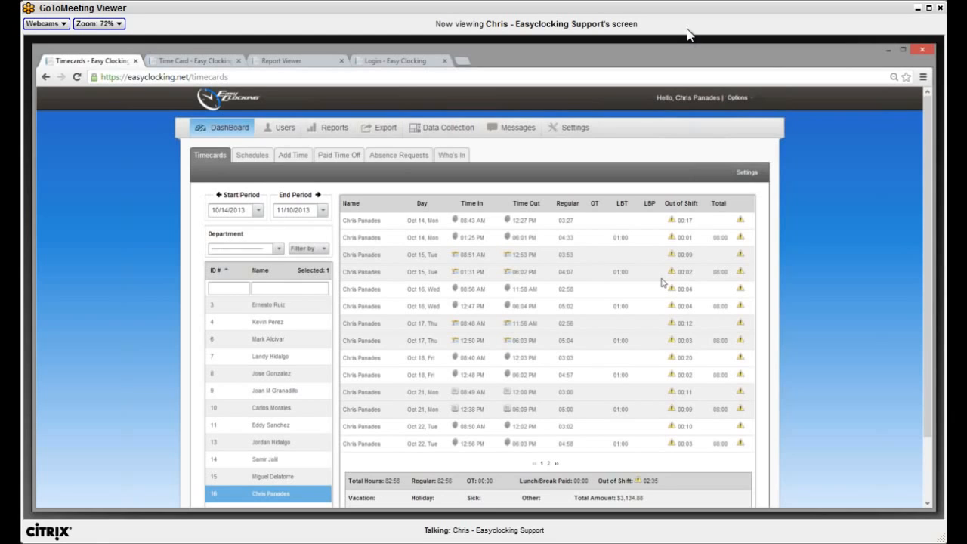
pyautogui.scroll(-1, 640, 431)
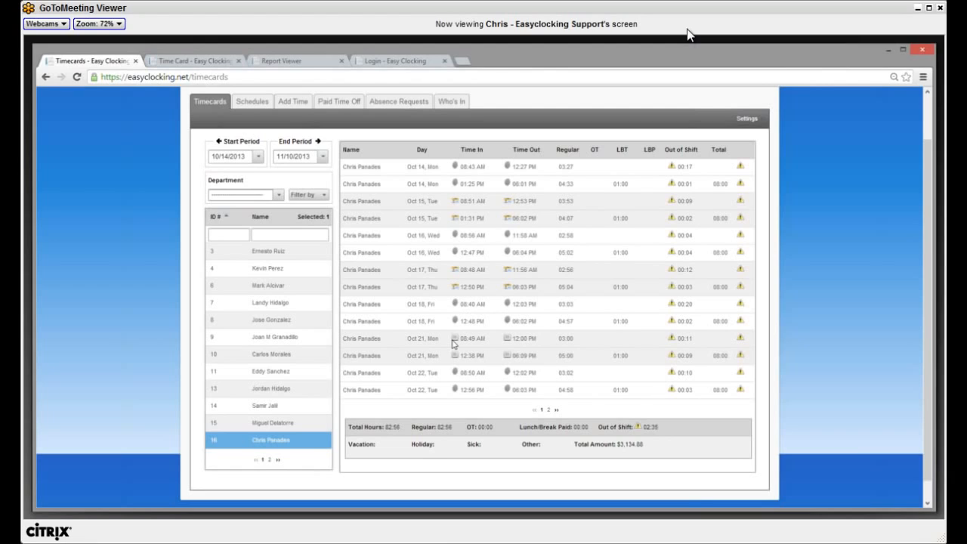
pyautogui.moveTo(453, 344)
# Show the October 2013 schedules of four employees together and look at the department and filter options
pyautogui.click(251, 103)
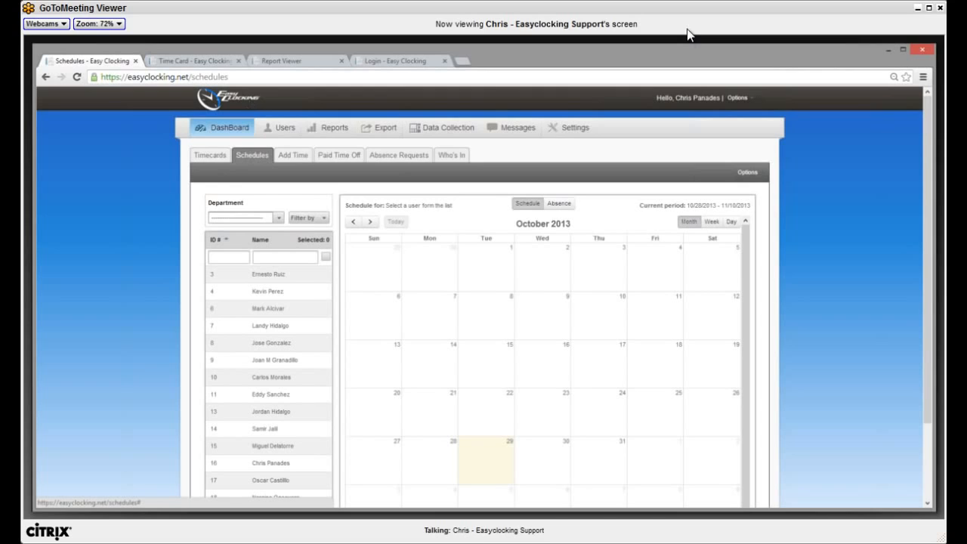
pyautogui.click(288, 470)
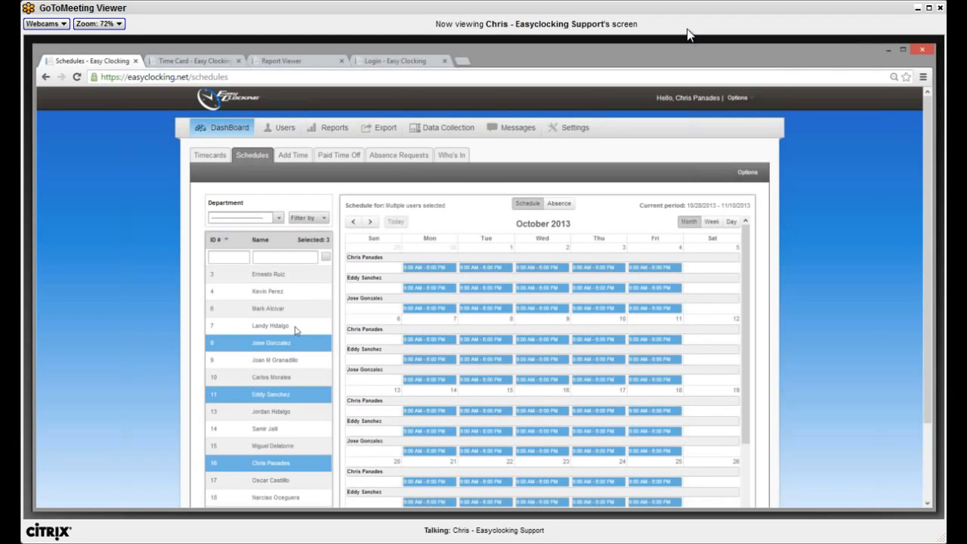
pyautogui.click(286, 292)
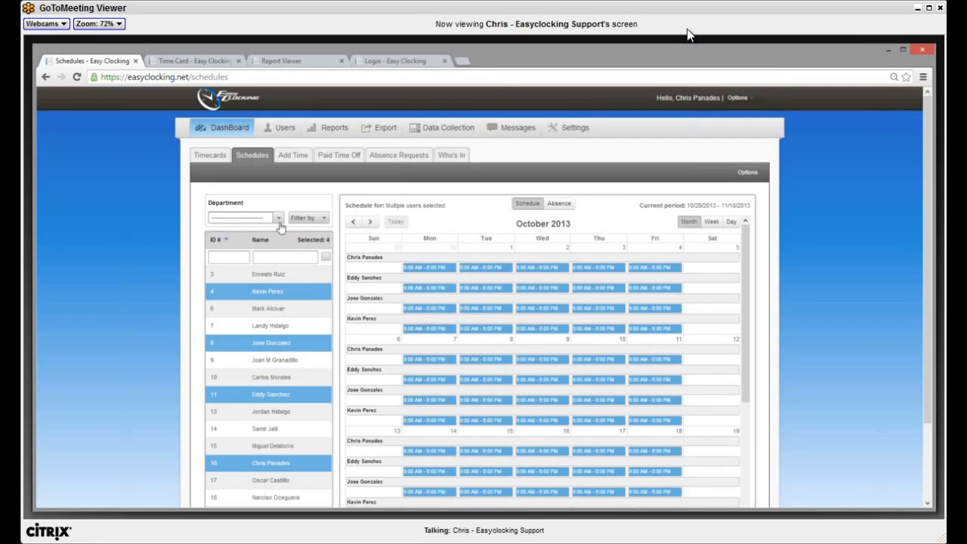
pyautogui.click(279, 221)
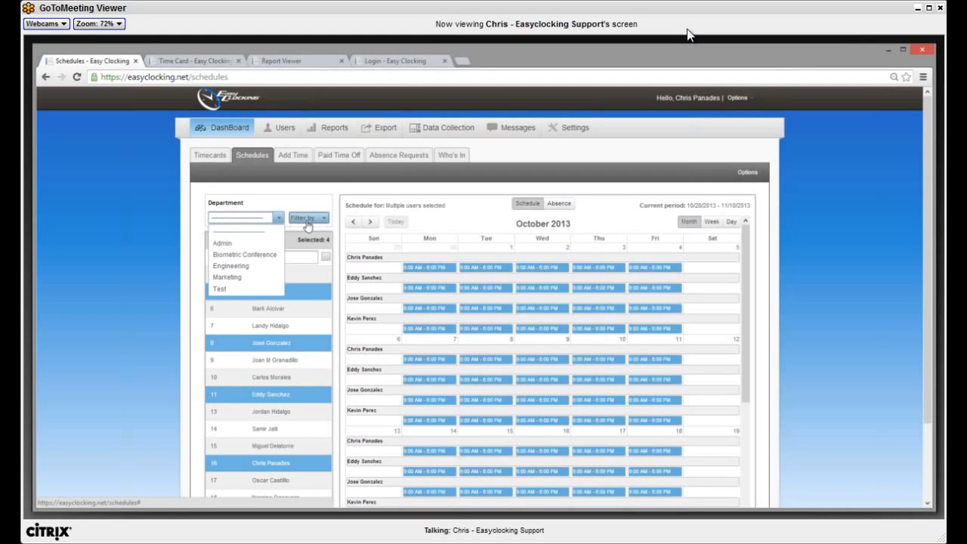
pyautogui.click(307, 218)
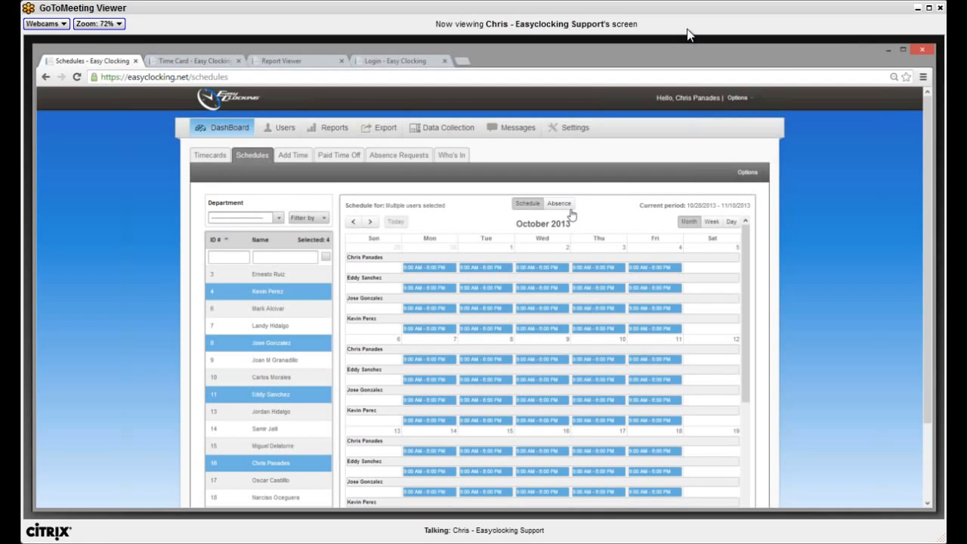
# Start a new schedule for three selected employees with the 9-9 9:00PM - 9:00PM shift and close the form without creating it
pyautogui.click(264, 353)
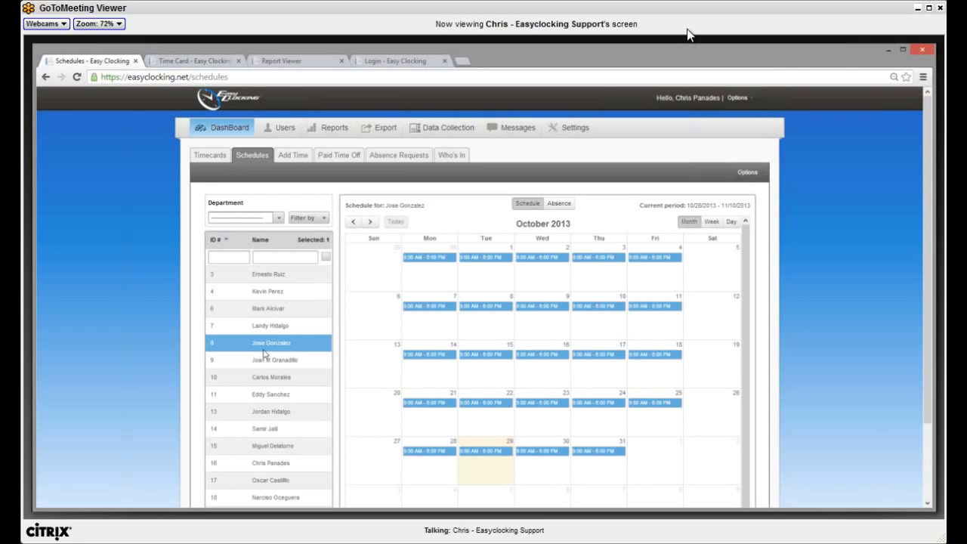
pyautogui.scroll(-1, 309, 422)
pyautogui.keyDown('ctrl'); pyautogui.click(279, 408); pyautogui.keyUp('ctrl')
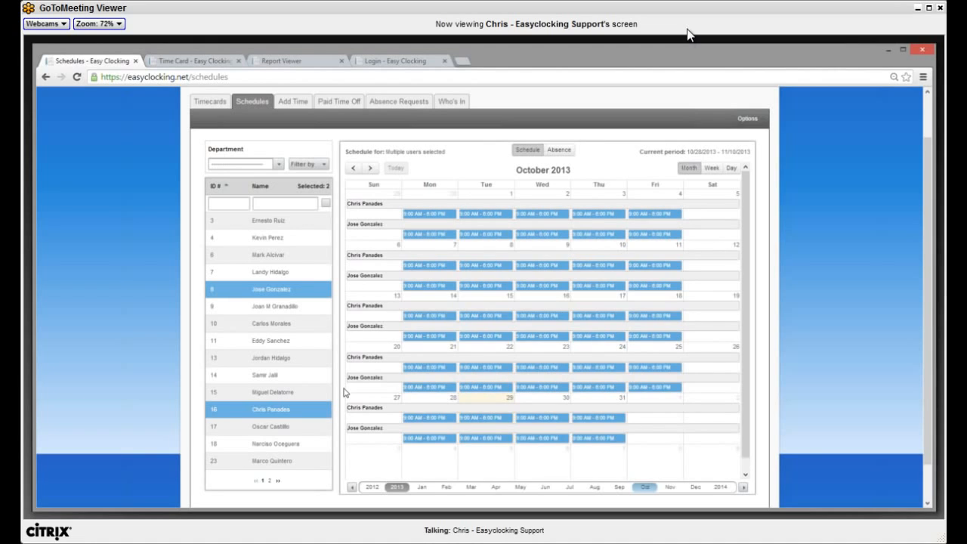
pyautogui.keyDown('ctrl'); pyautogui.click(331, 392); pyautogui.keyUp('ctrl')
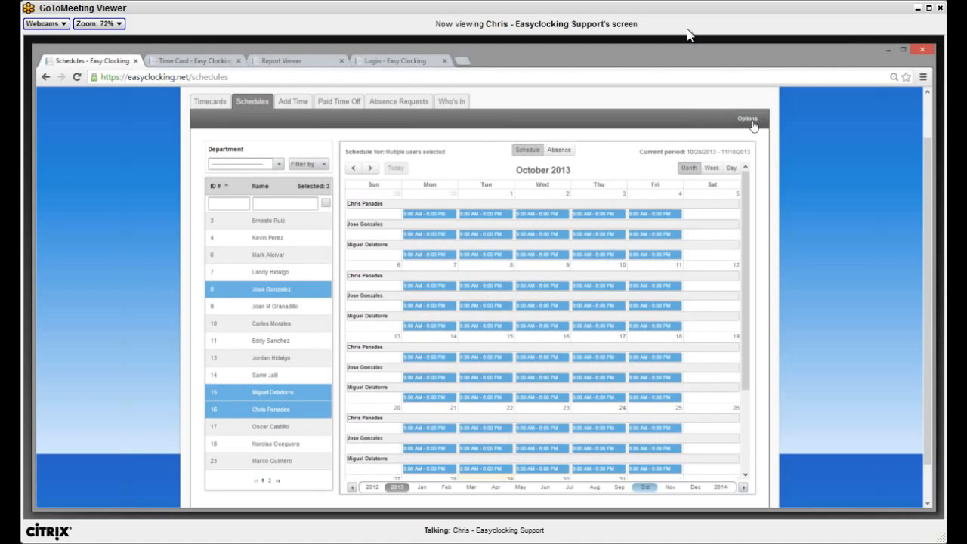
pyautogui.click(752, 121)
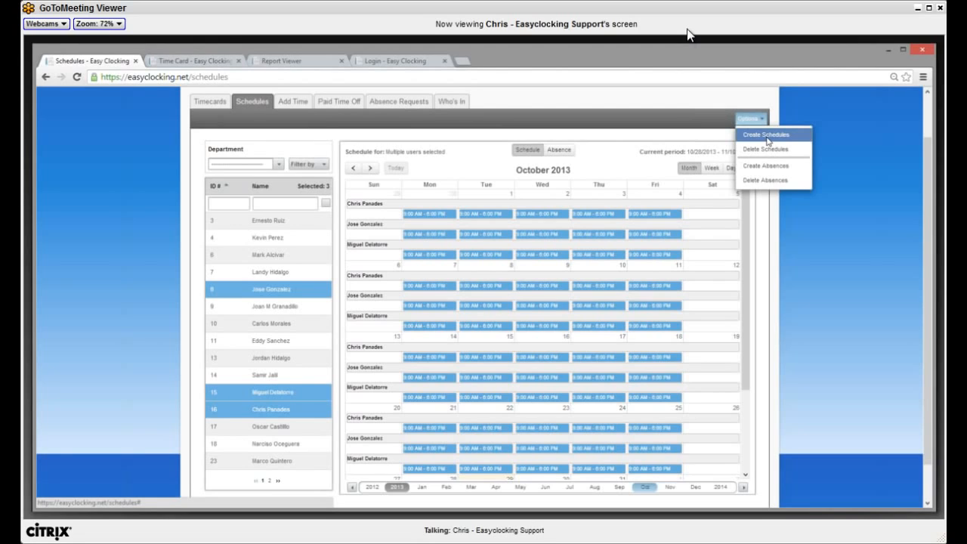
pyautogui.click(768, 136)
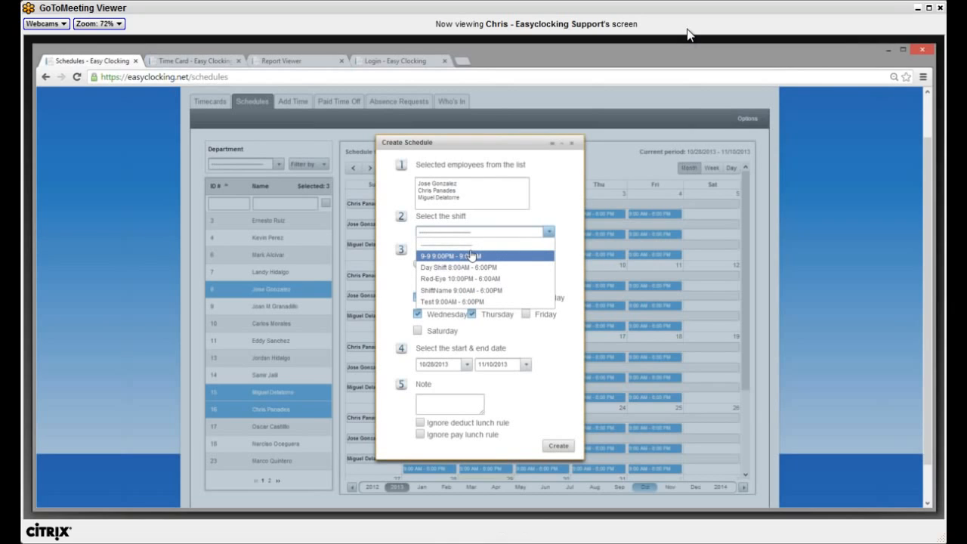
pyautogui.click(471, 255)
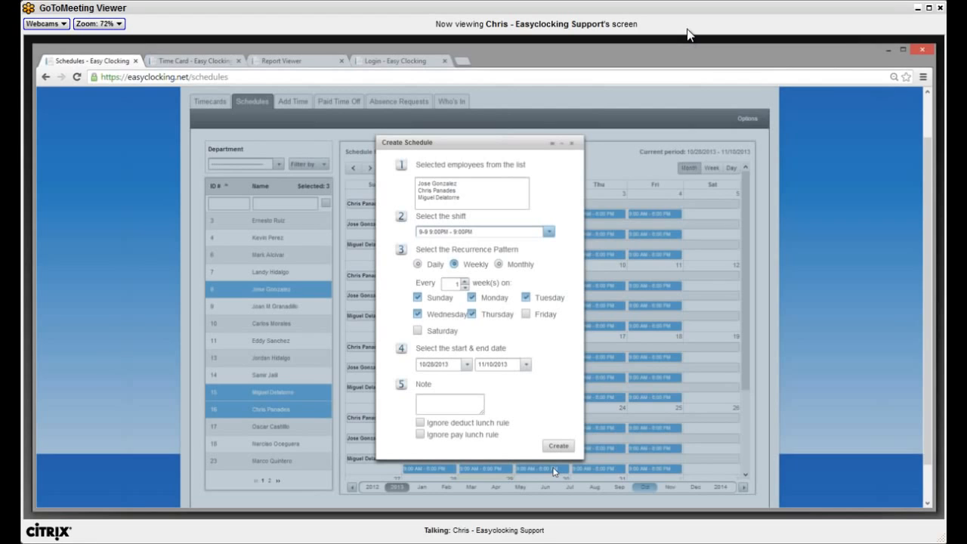
pyautogui.click(575, 147)
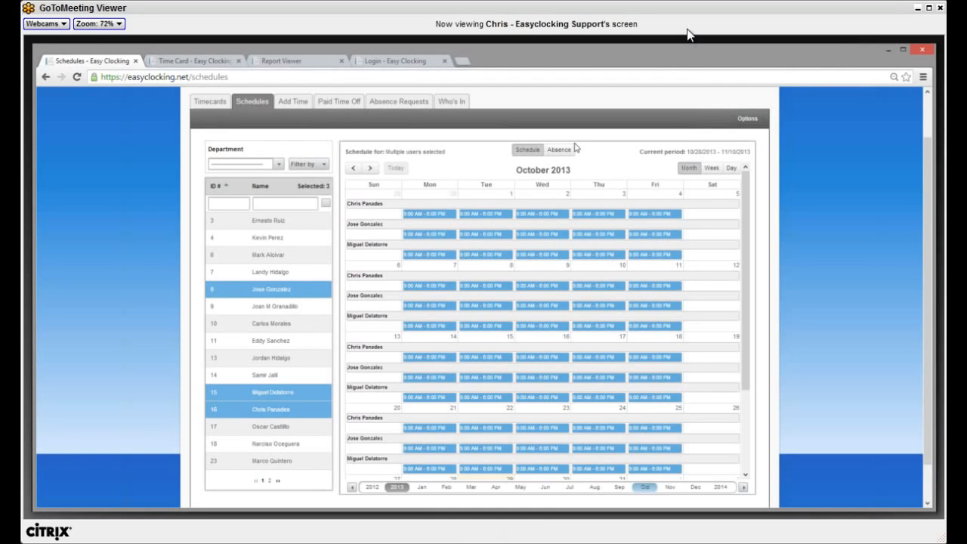
# Start an Add Time entry for four employees, including the signed-in user
pyautogui.click(277, 103)
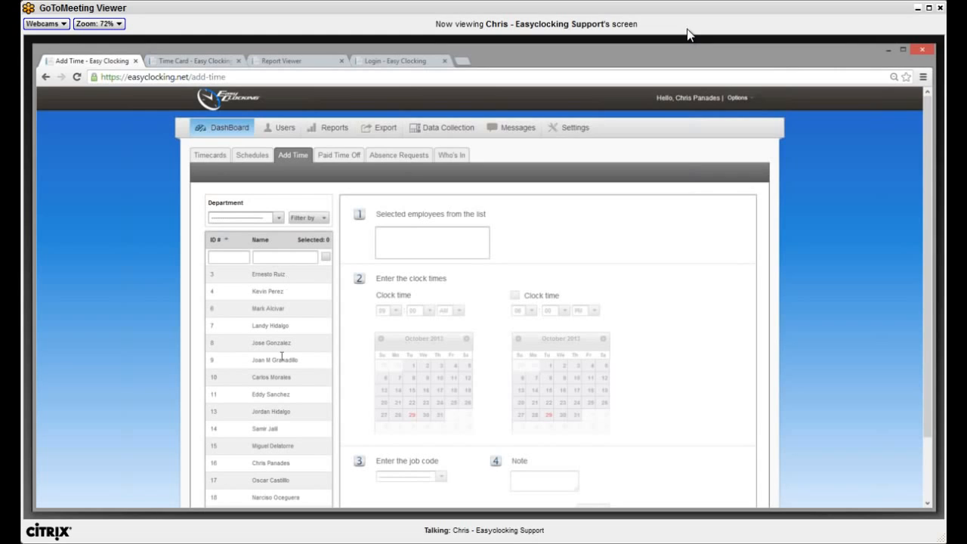
pyautogui.click(282, 463)
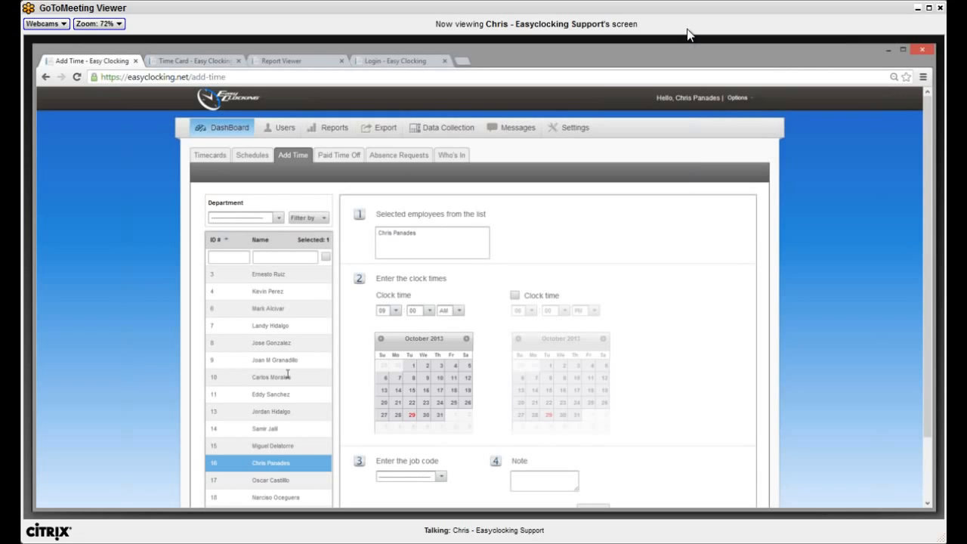
pyautogui.click(270, 411)
pyautogui.click(288, 373)
pyautogui.click(296, 327)
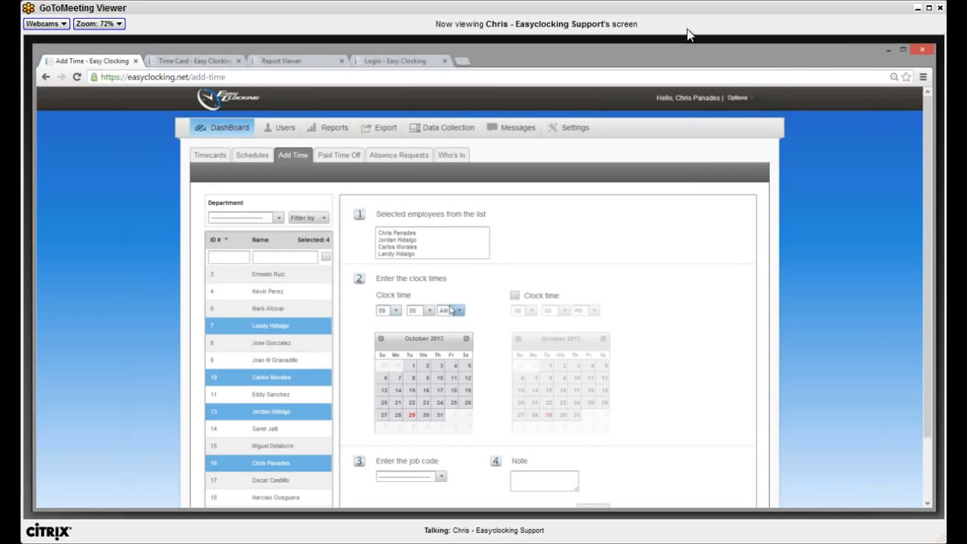
# Mark October 16, 23 and 24, 2013 as the clock-time dates, check the job codes, and enter the note "Forgot clock in"
pyautogui.click(426, 391)
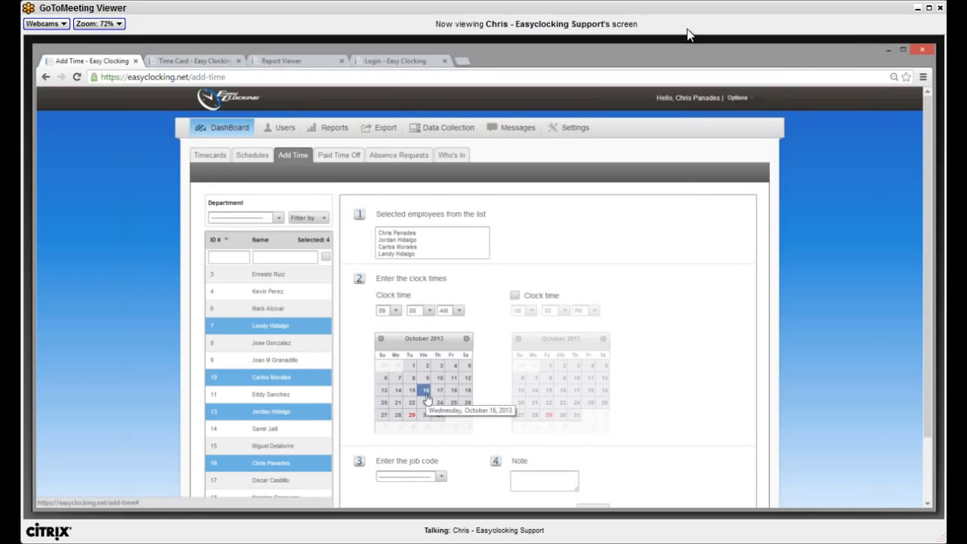
pyautogui.click(439, 403)
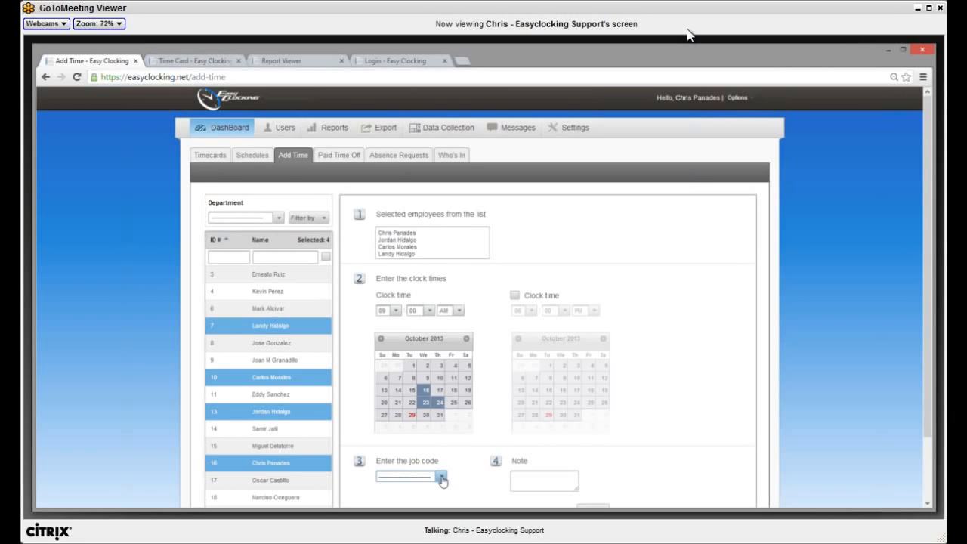
pyautogui.click(441, 479)
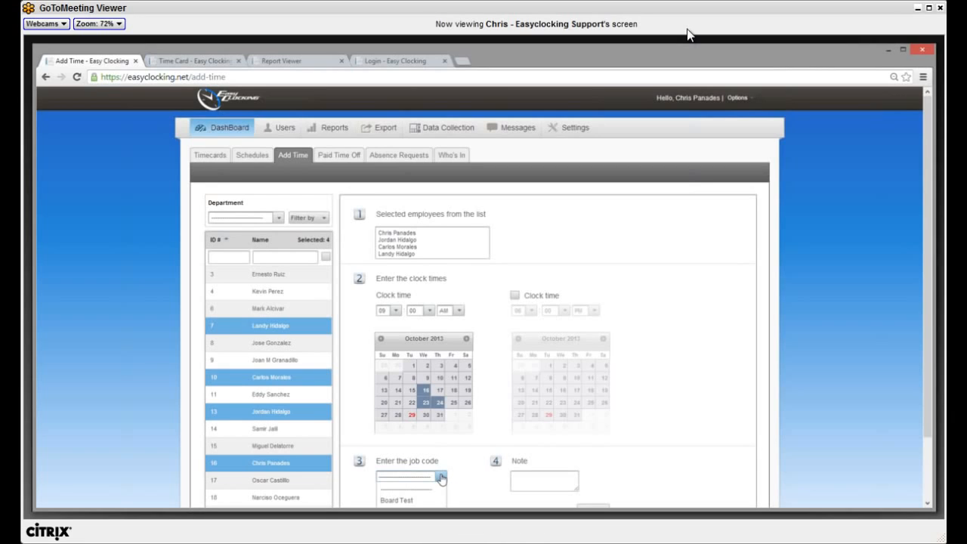
pyautogui.scroll(-2, 427, 460)
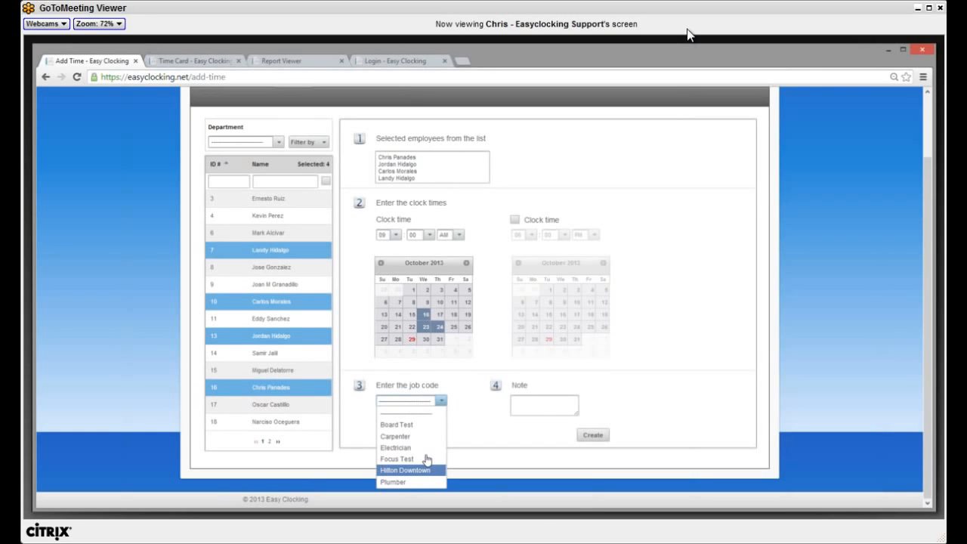
pyautogui.click(552, 402)
pyautogui.write('Forg')
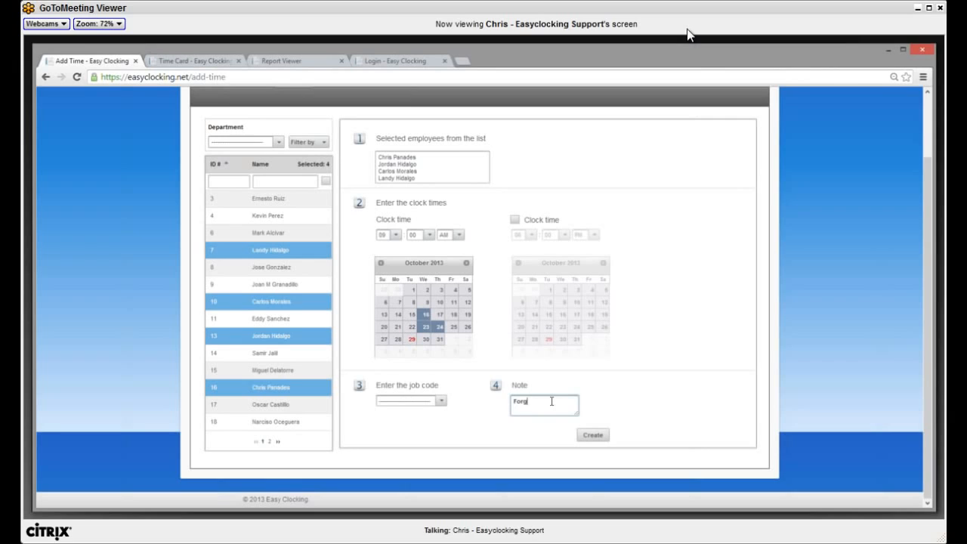
pyautogui.write('ot clock in')
pyautogui.scroll(2, 321, 242)
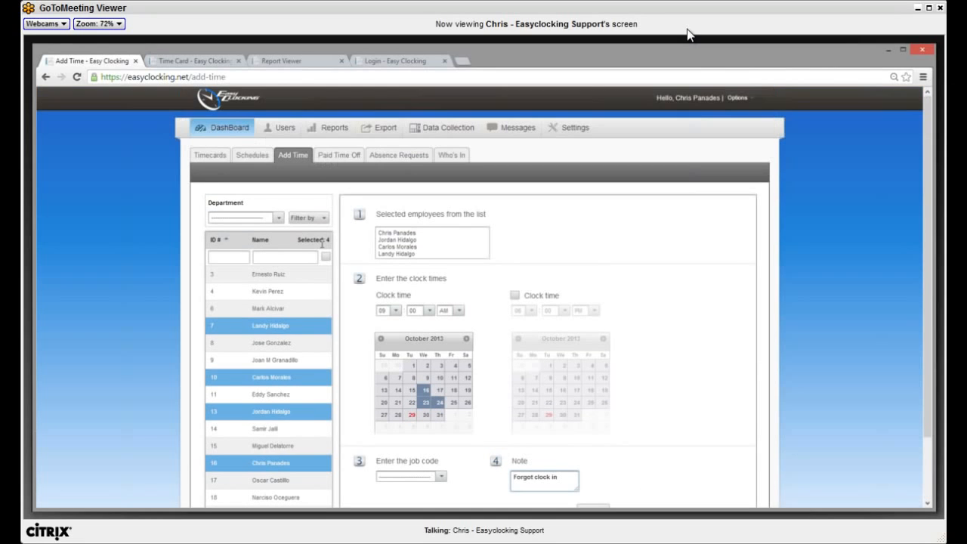
# Show the signed-in user's timecard for the current period and bring up the timecard's column options
pyautogui.click(218, 156)
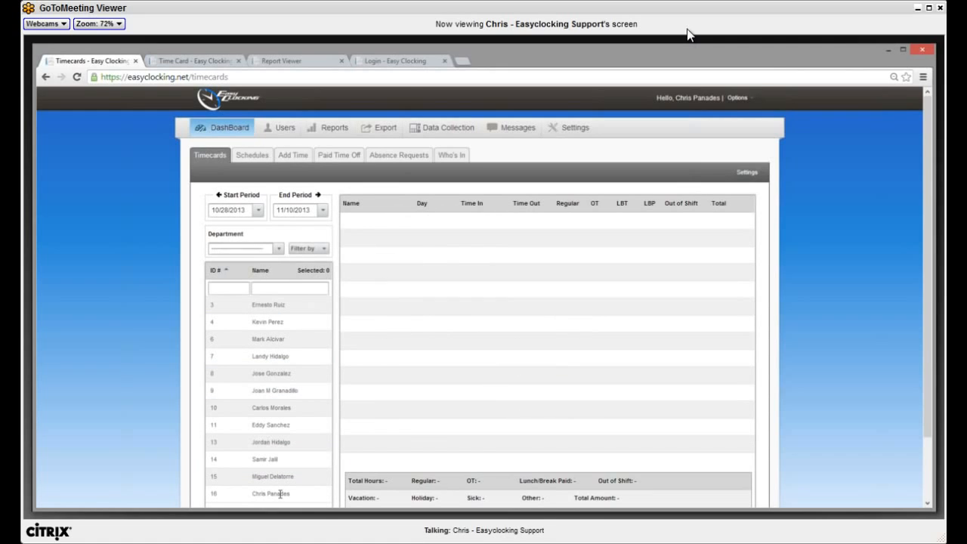
pyautogui.click(280, 495)
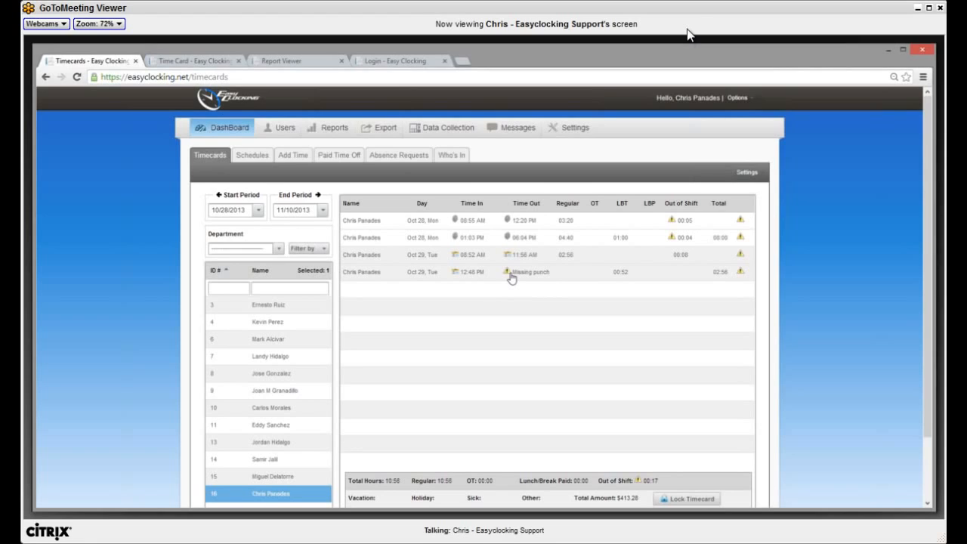
pyautogui.click(748, 172)
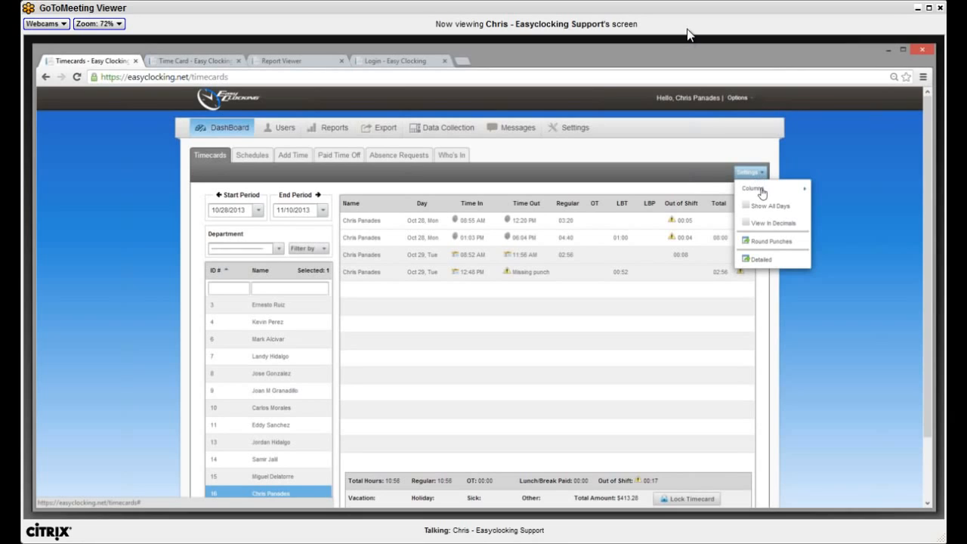
pyautogui.moveTo(762, 190)
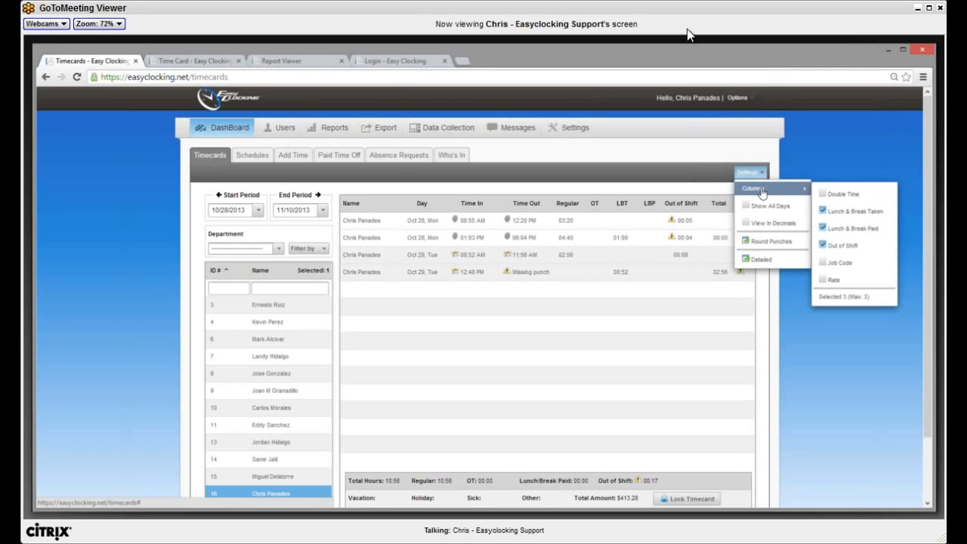
# Remove the Out of Shift column from the timecard display and add it back
pyautogui.click(827, 250)
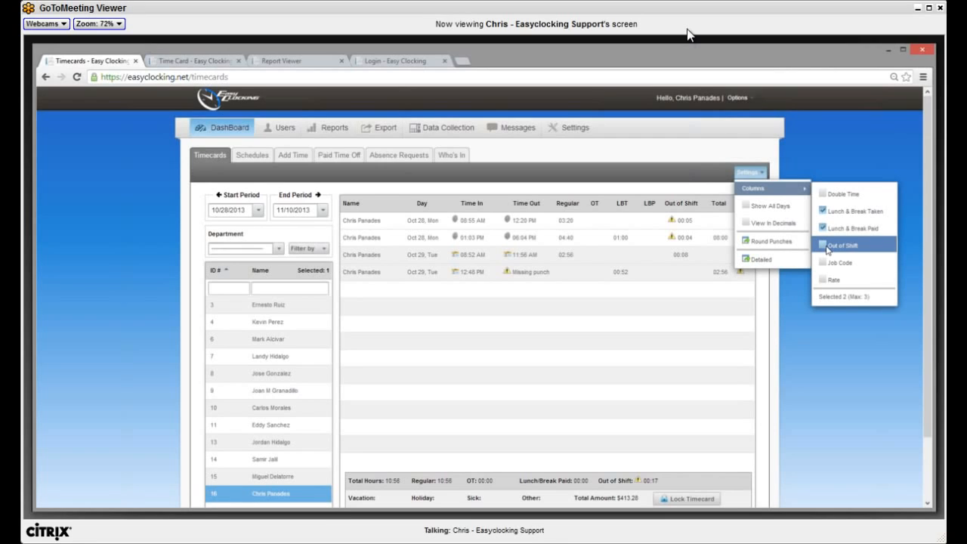
pyautogui.click(827, 249)
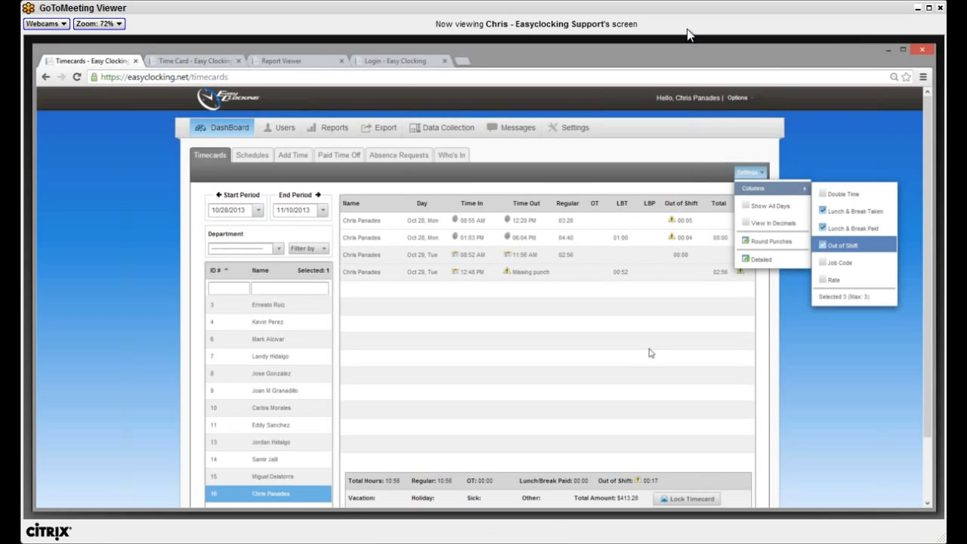
# Review the signed-in user's paid time off balances and the list of employee absence requests
pyautogui.click(348, 158)
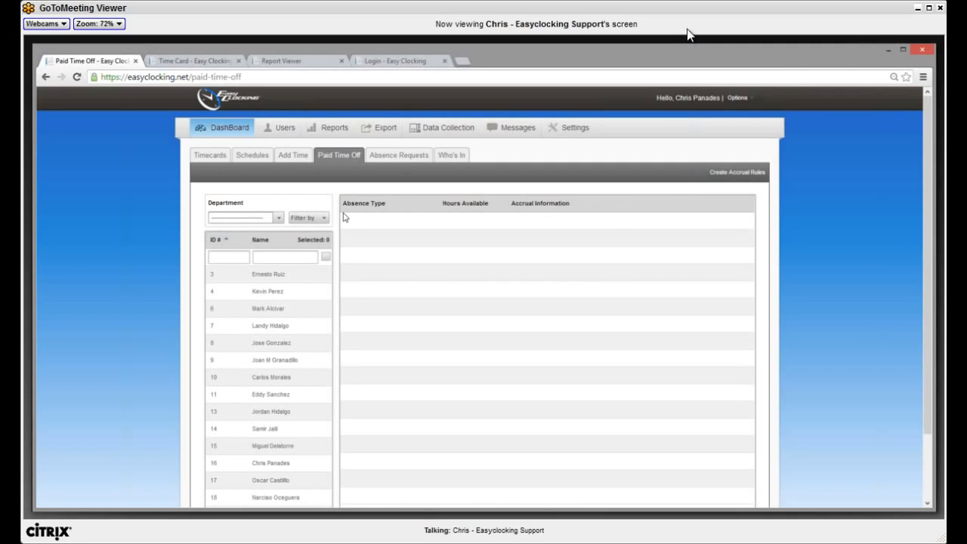
pyautogui.click(284, 462)
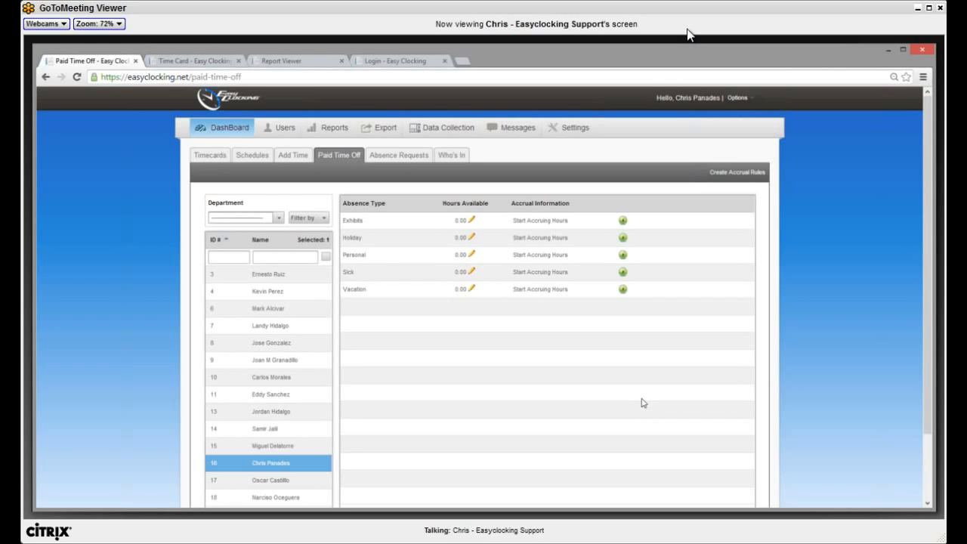
pyautogui.click(737, 179)
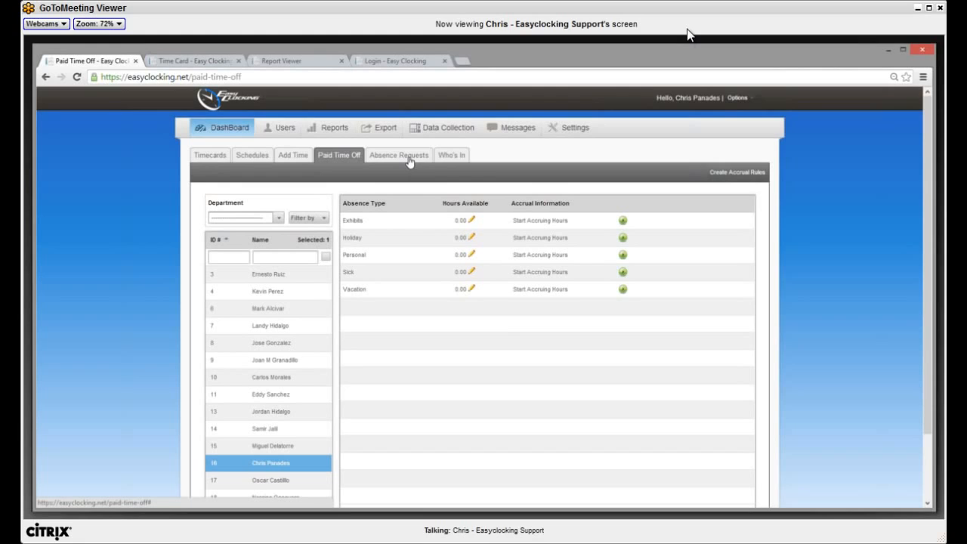
pyautogui.click(409, 161)
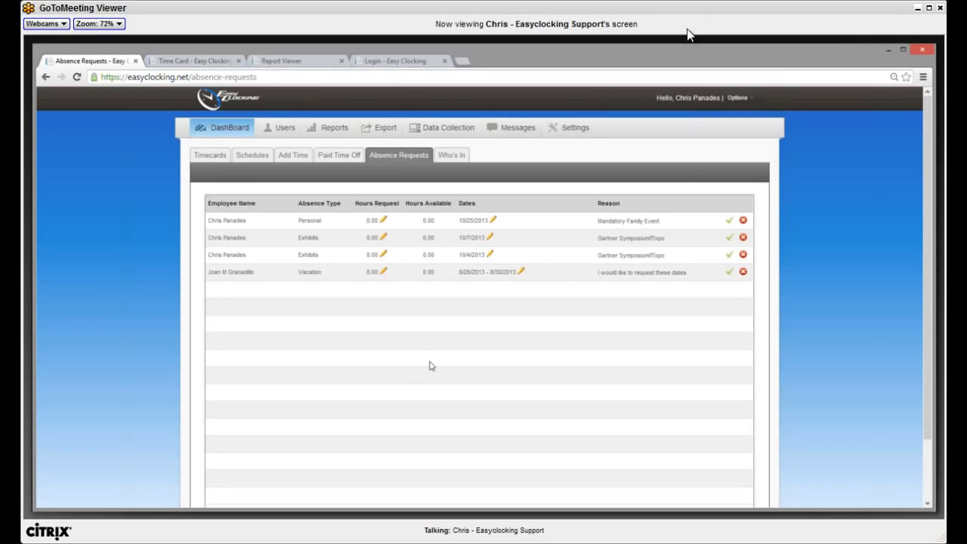
# Switch to the employee view and look over the clock-out job codes and the employee's own monthly schedule
pyautogui.click(739, 98)
pyautogui.moveTo(745, 114)
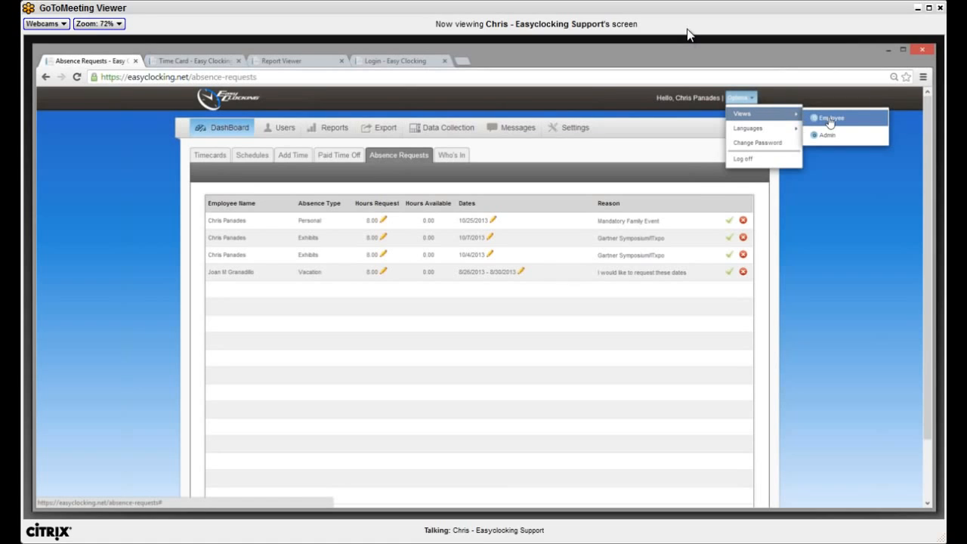
pyautogui.click(831, 121)
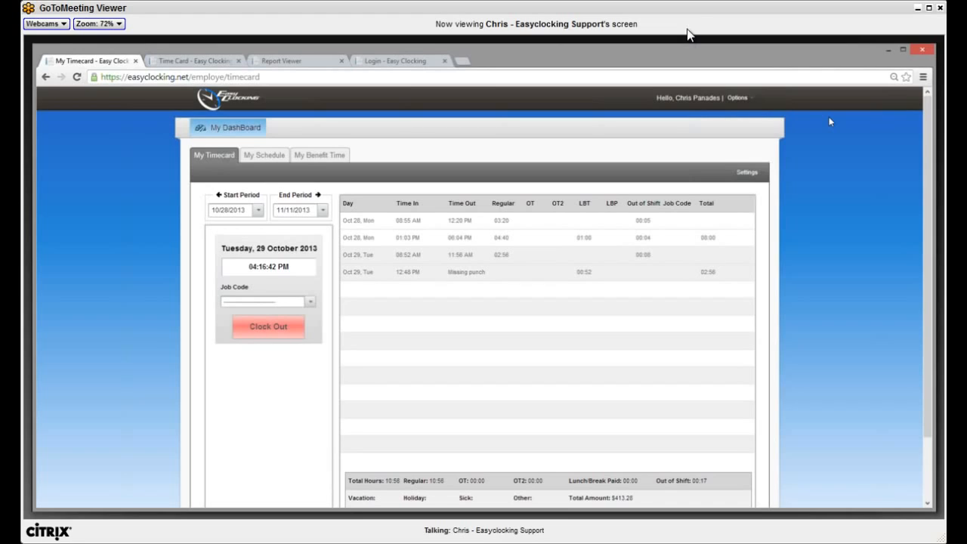
pyautogui.click(309, 303)
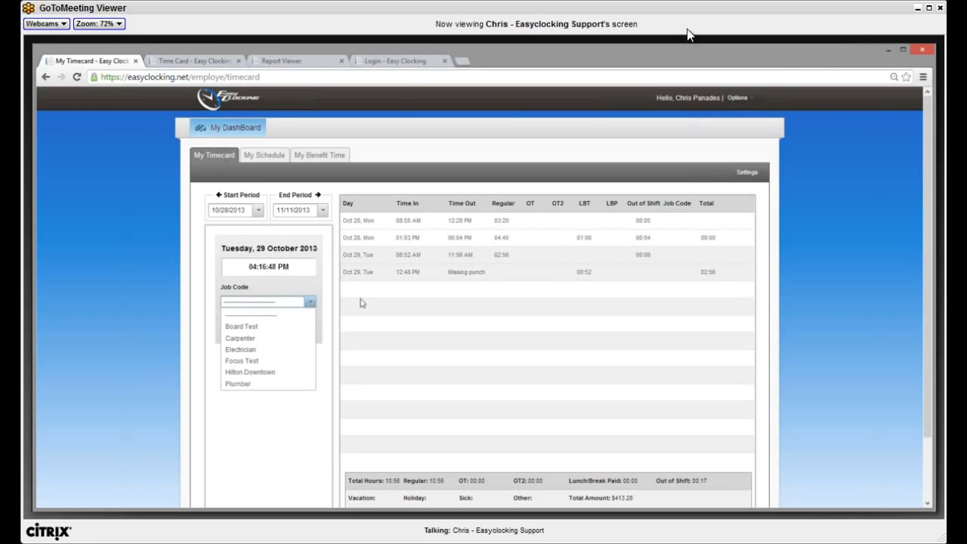
pyautogui.click(413, 219)
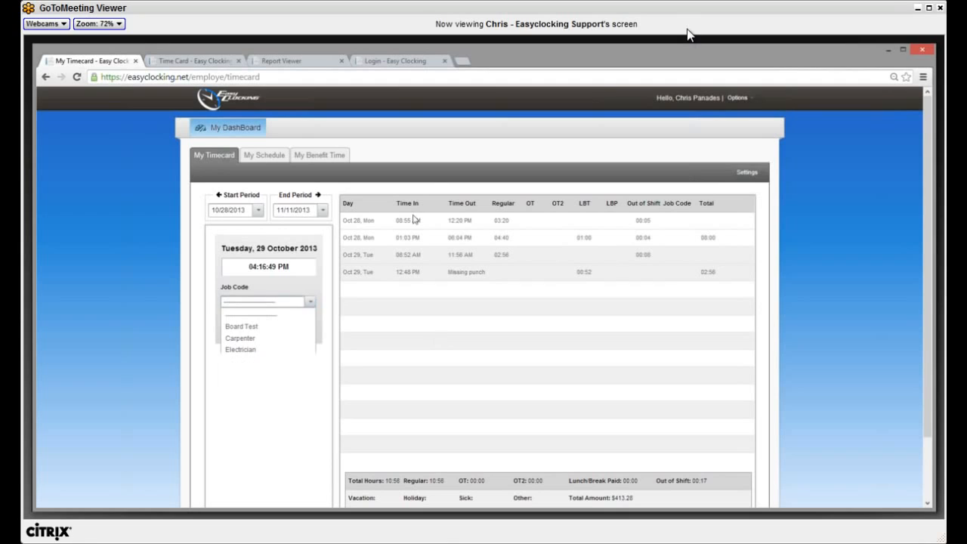
pyautogui.click(274, 154)
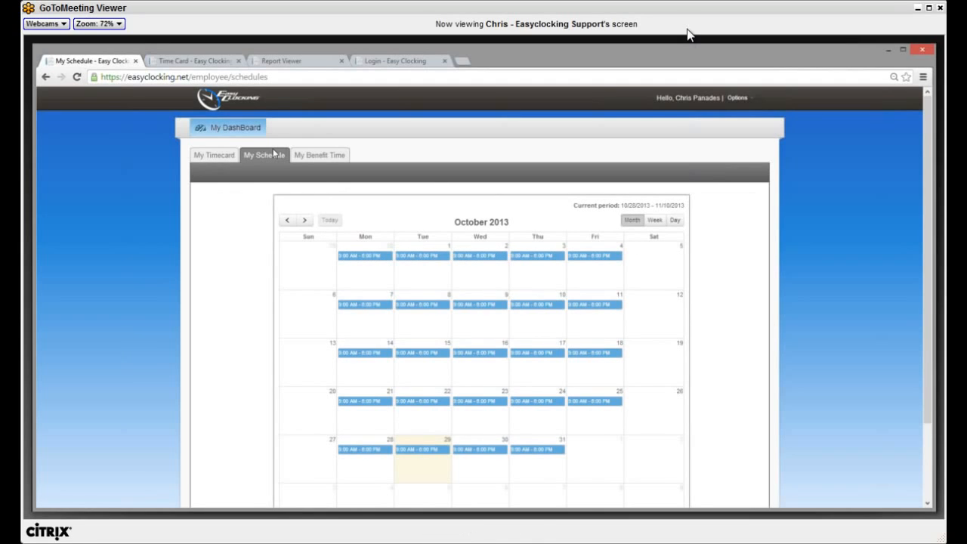
# Start a Vacation absence request from the employee's benefit time with the reason "Want these days off" and 8.00 hours per day
pyautogui.click(318, 155)
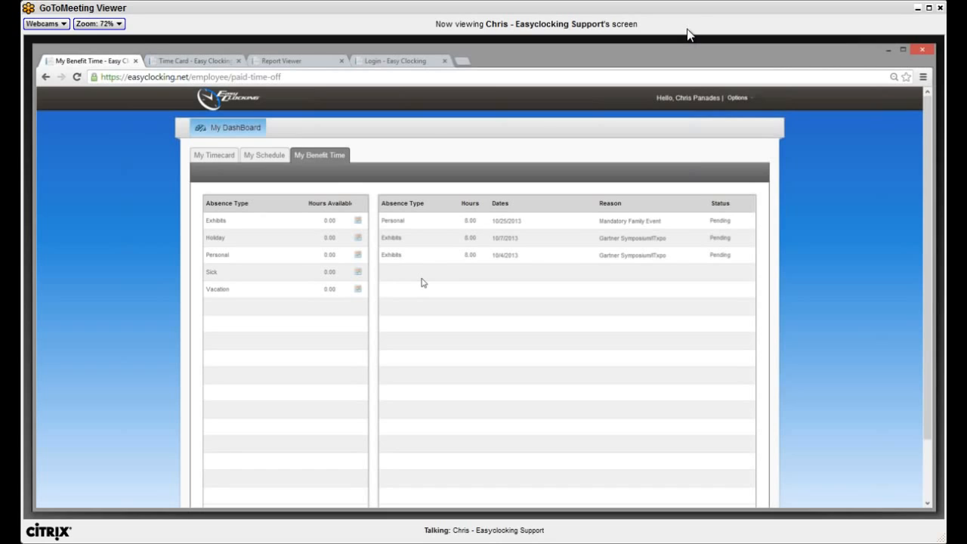
pyautogui.click(358, 290)
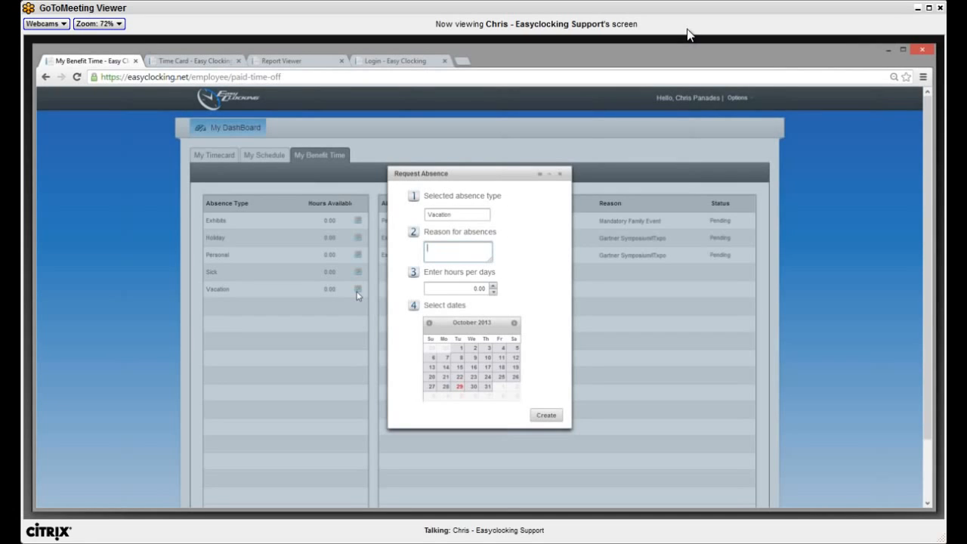
pyautogui.write('We')
pyautogui.write('nt these days off')
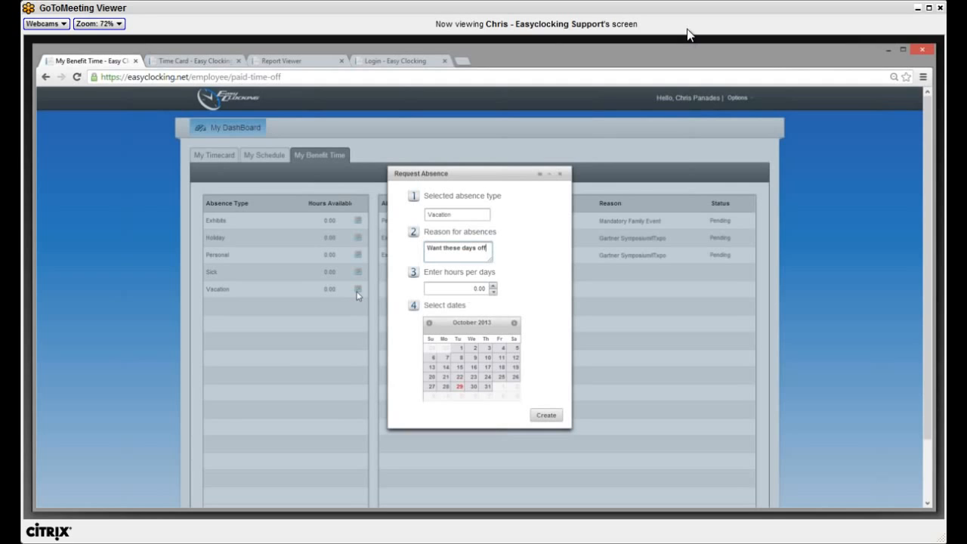
pyautogui.click(470, 289)
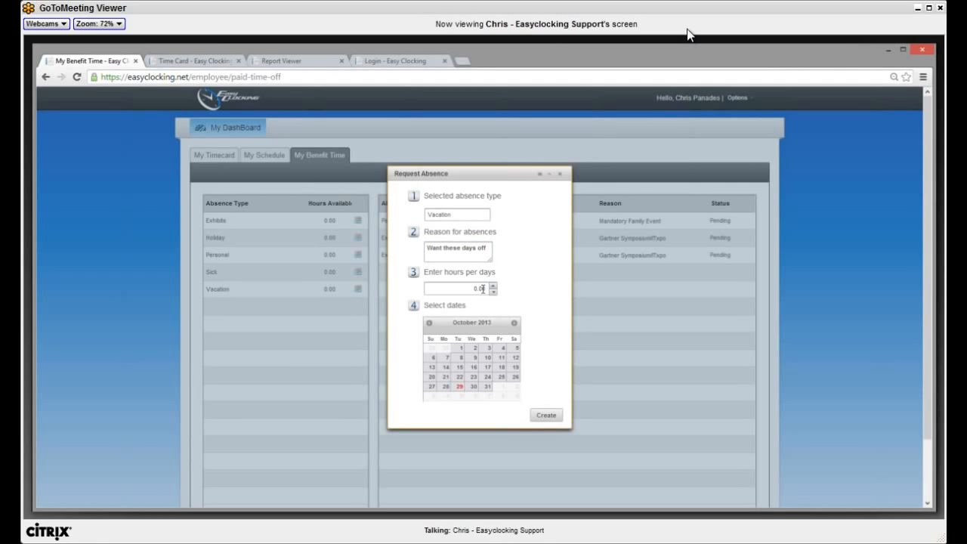
pyautogui.click(482, 289)
pyautogui.write('9')
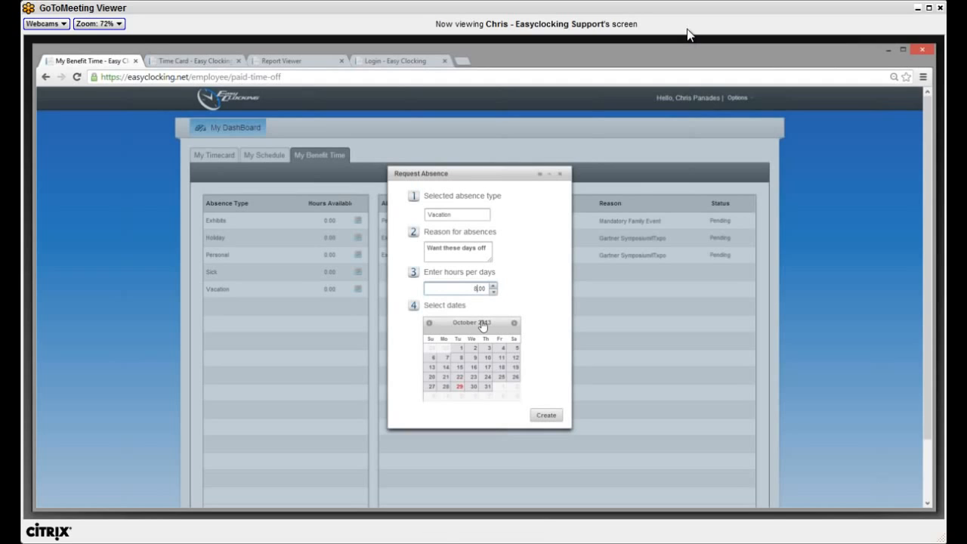
# Select October 30 and 31, 2013 as the vacation dates, submit the absence request and dismiss the message
pyautogui.click(459, 368)
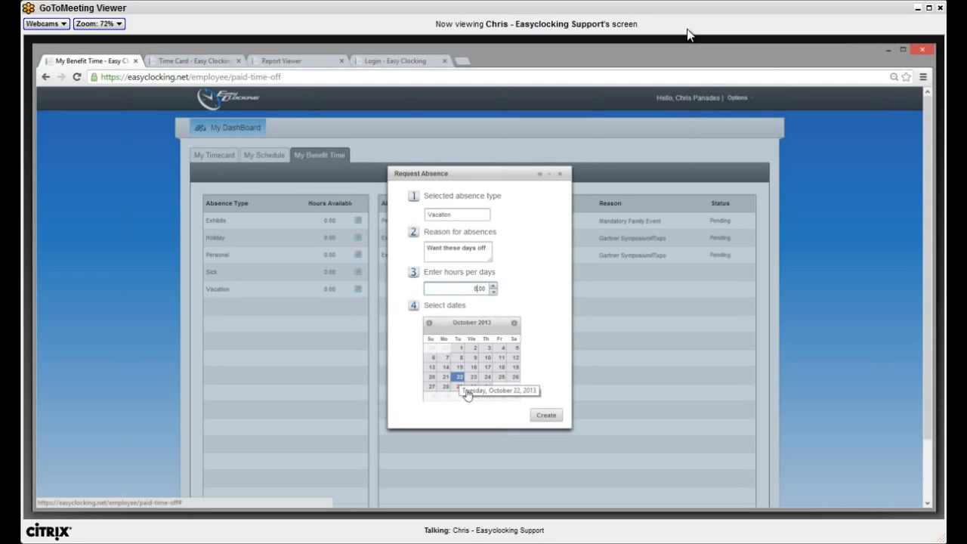
pyautogui.click(473, 387)
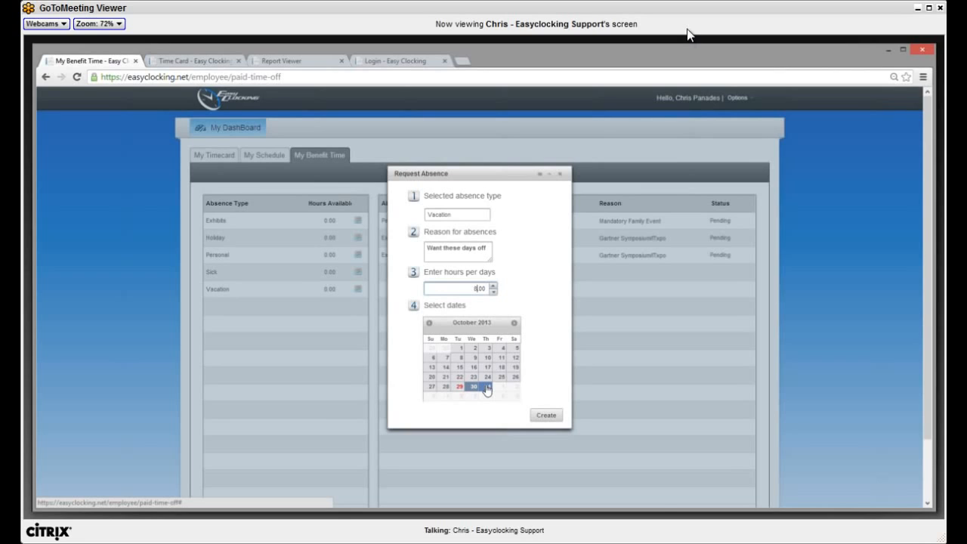
pyautogui.click(487, 387)
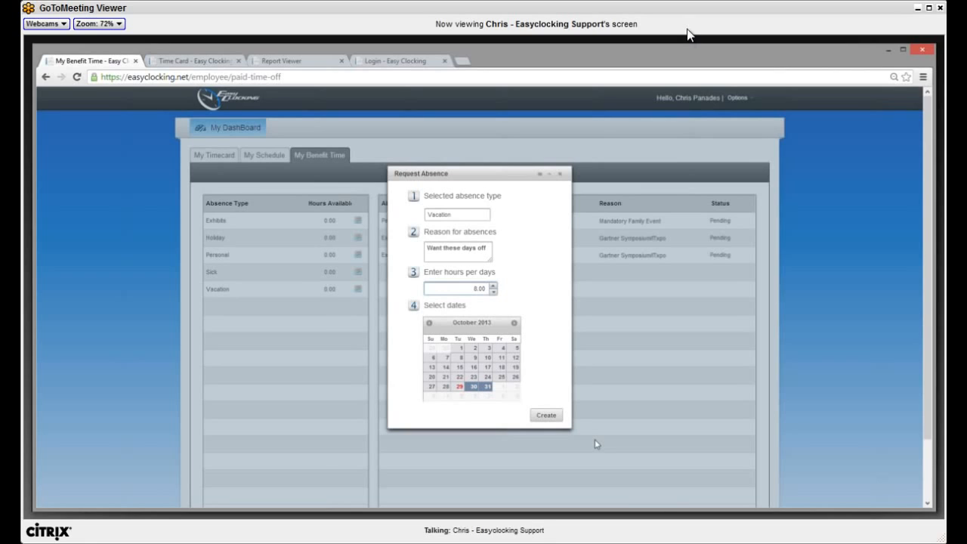
pyautogui.click(548, 418)
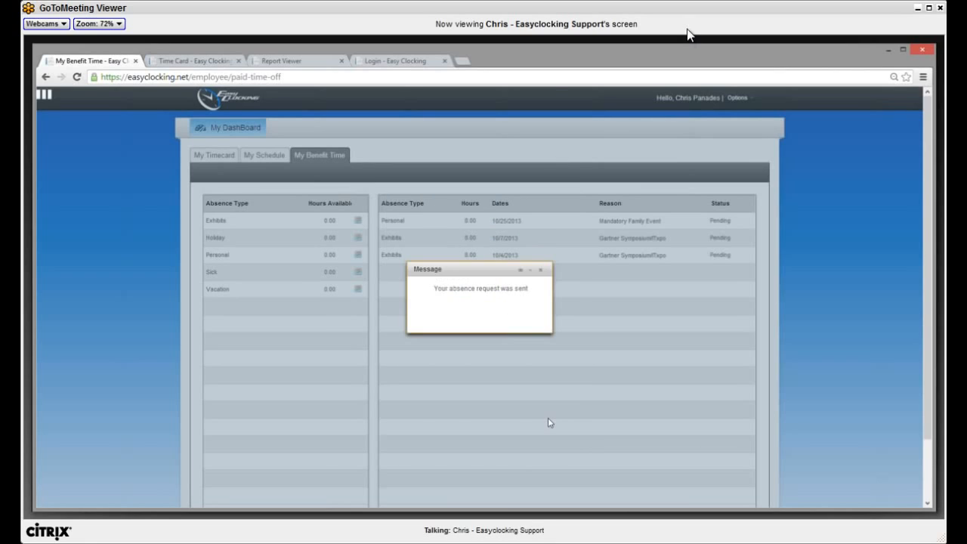
pyautogui.click(540, 272)
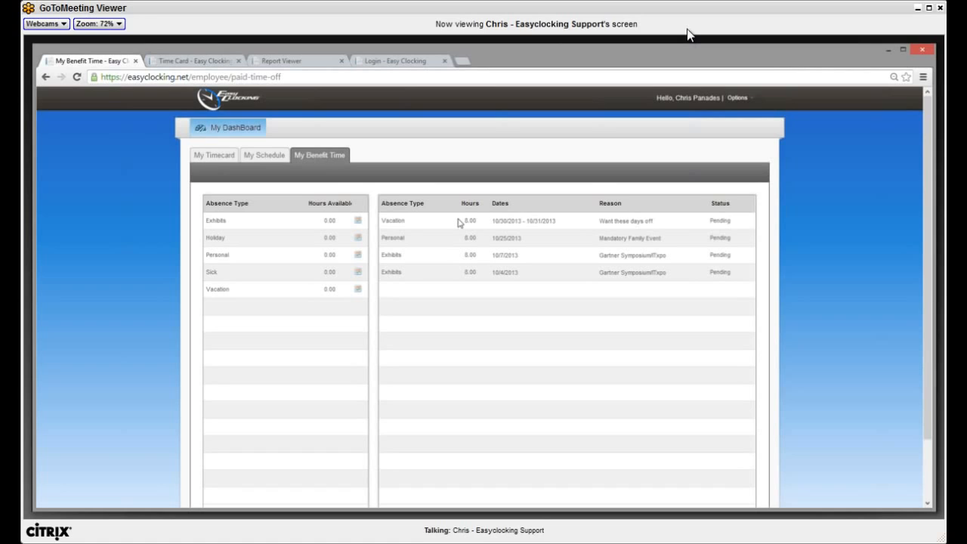
# Return to the admin view and review the absence requests and the Who's In list
pyautogui.click(738, 97)
pyautogui.moveTo(793, 114)
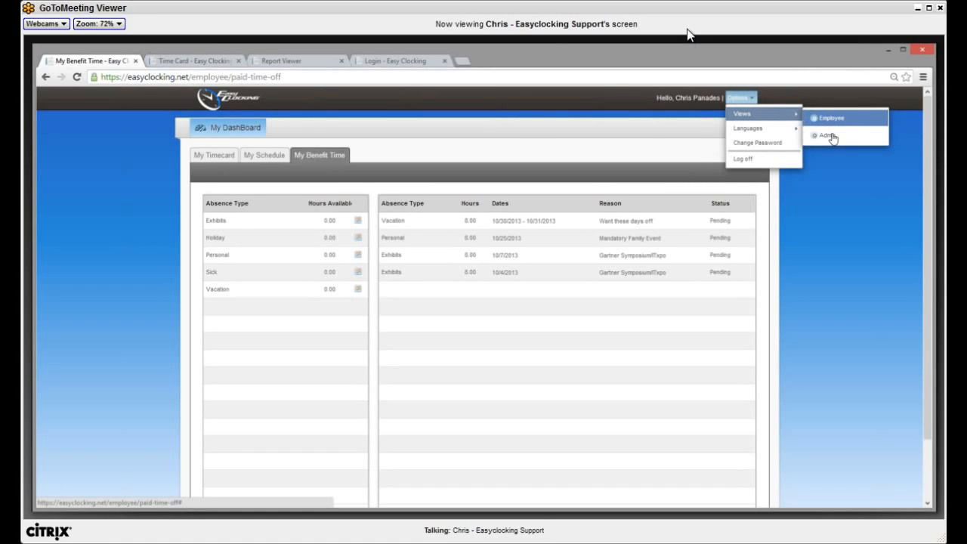
pyautogui.click(831, 136)
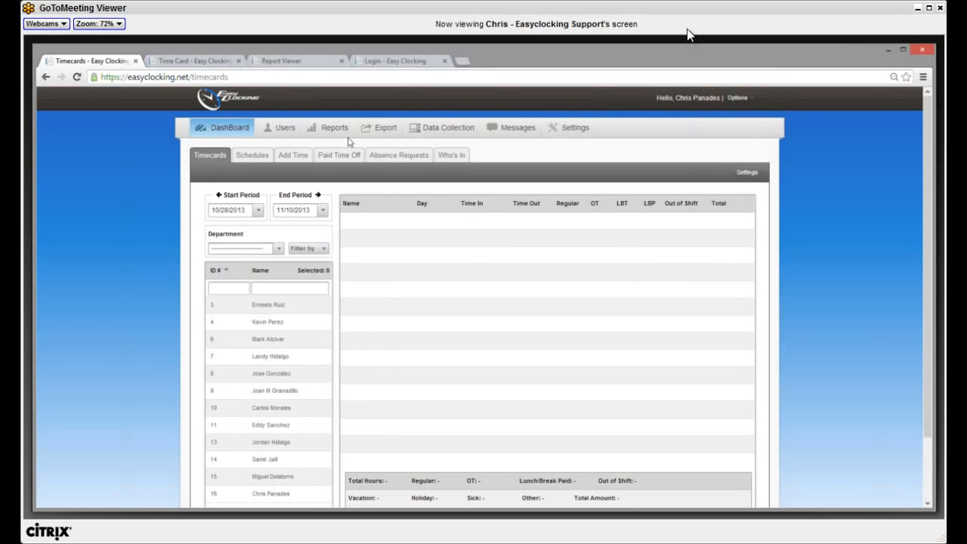
pyautogui.click(388, 154)
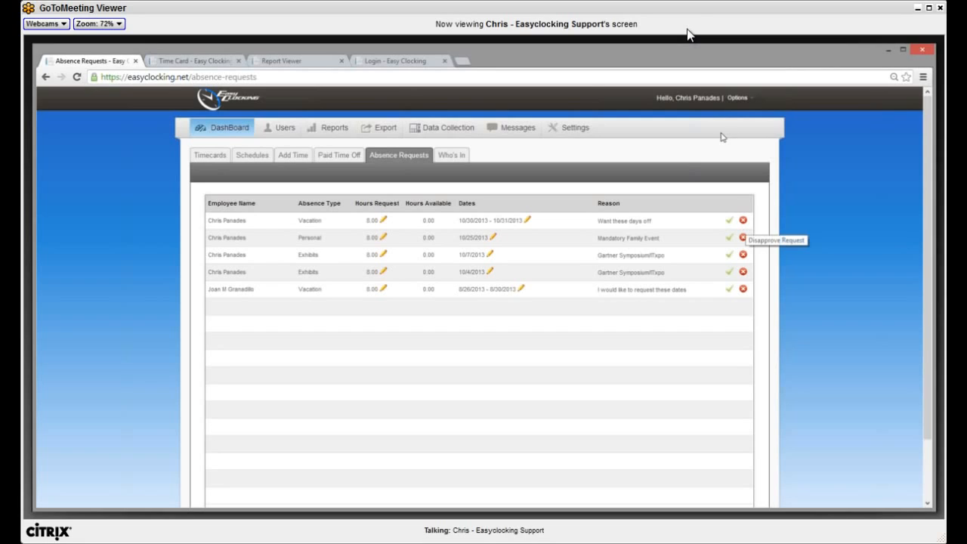
pyautogui.click(457, 160)
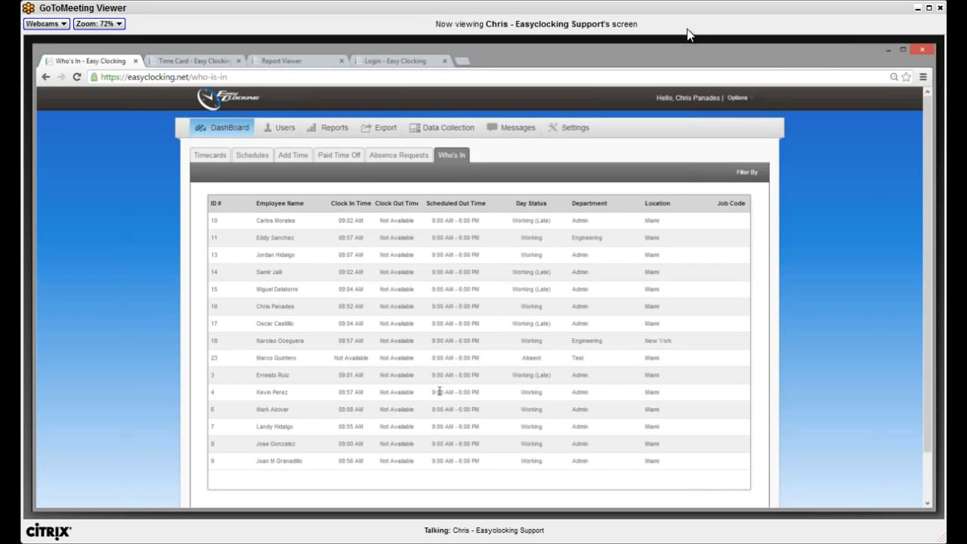
# Start creating a new user and enter the employee's first name, last name and employee ID number
pyautogui.click(270, 133)
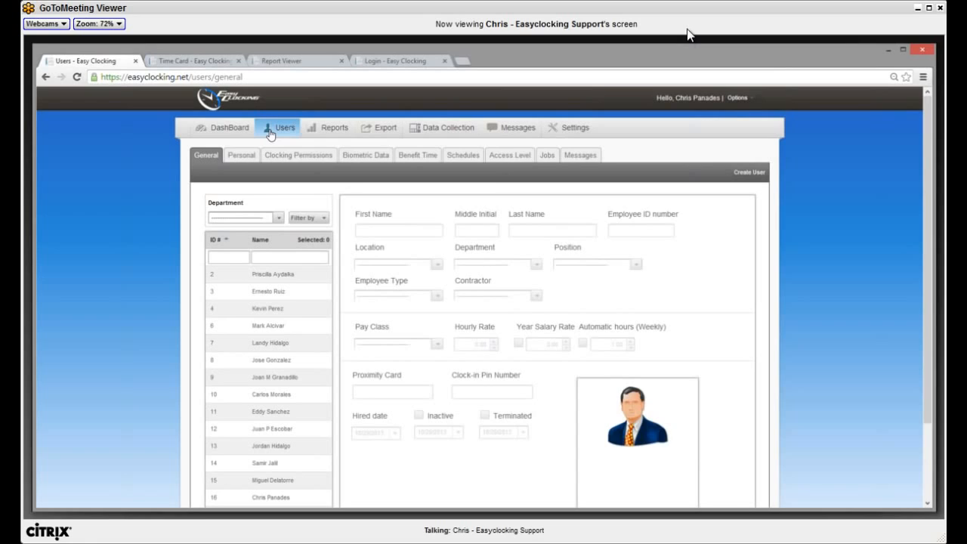
pyautogui.click(750, 176)
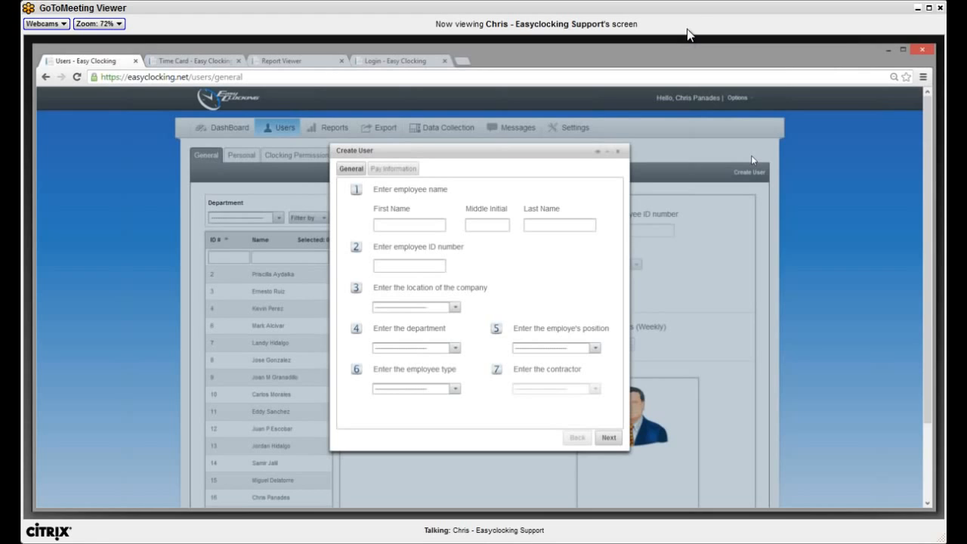
pyautogui.click(410, 225)
pyautogui.write('c')
pyautogui.click(538, 226)
pyautogui.write('c')
pyautogui.click(441, 266)
pyautogui.write('11111')
# Set the new user's location to Miami, department to Engineering and employee type to Seasonal
pyautogui.click(455, 307)
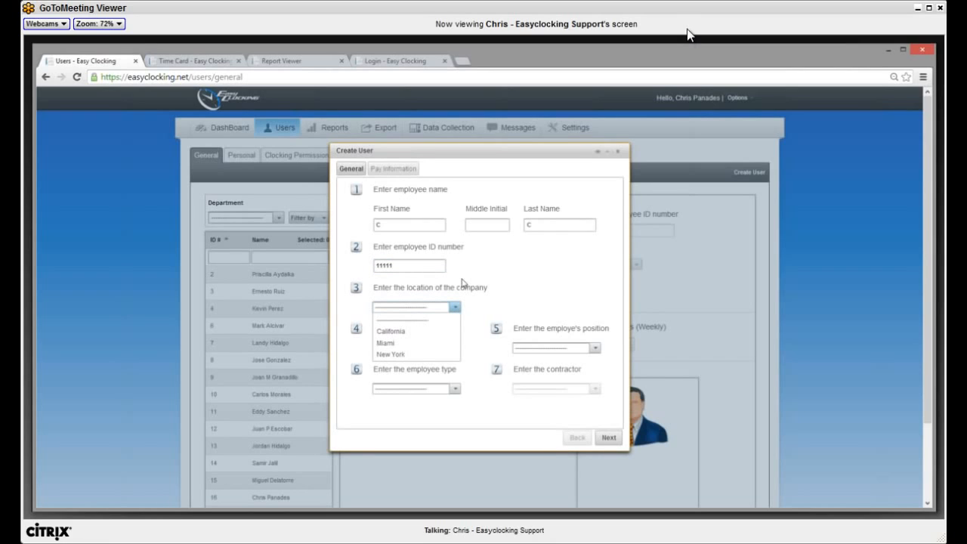
pyautogui.click(417, 344)
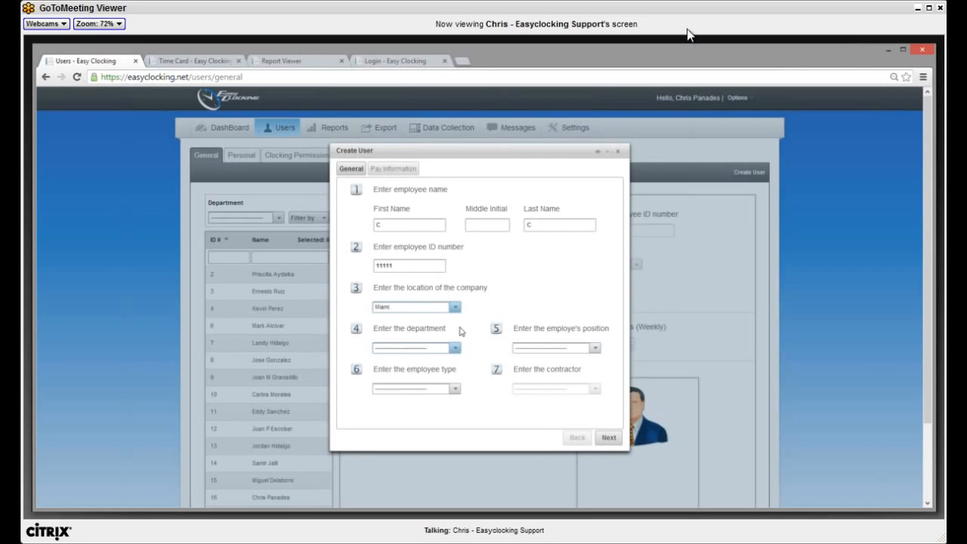
pyautogui.click(454, 349)
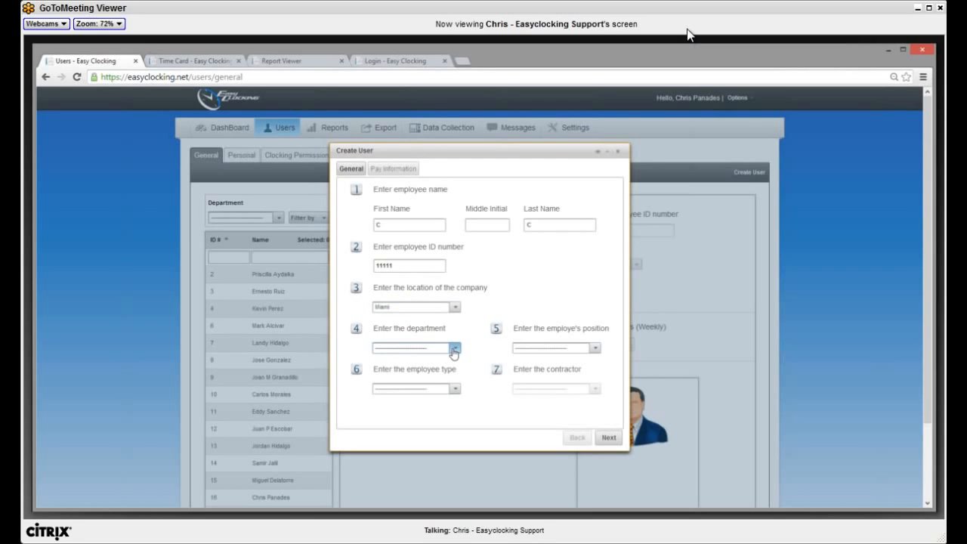
pyautogui.click(394, 394)
pyautogui.click(454, 388)
pyautogui.press('Return')
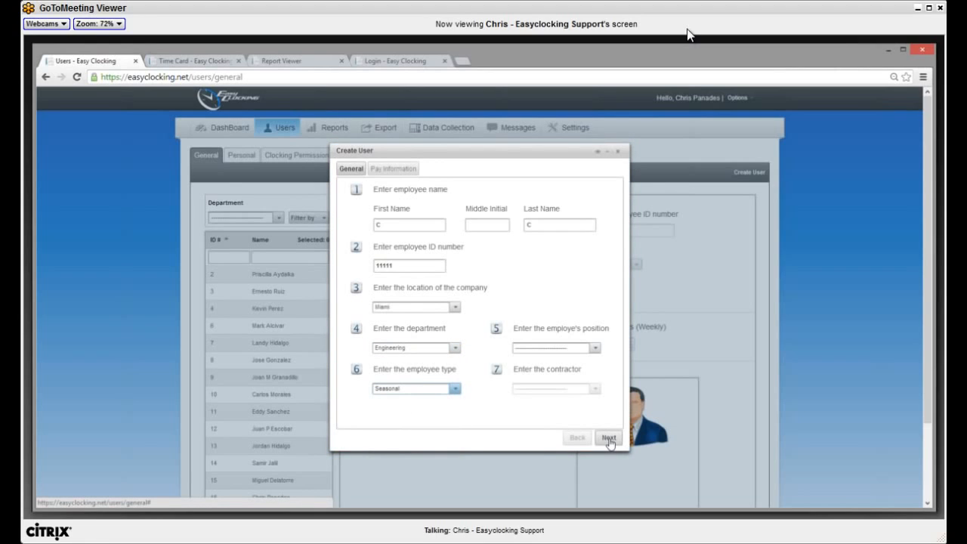
# Look over the new user's pay rate and pay class options and close the form without creating the user
pyautogui.click(609, 438)
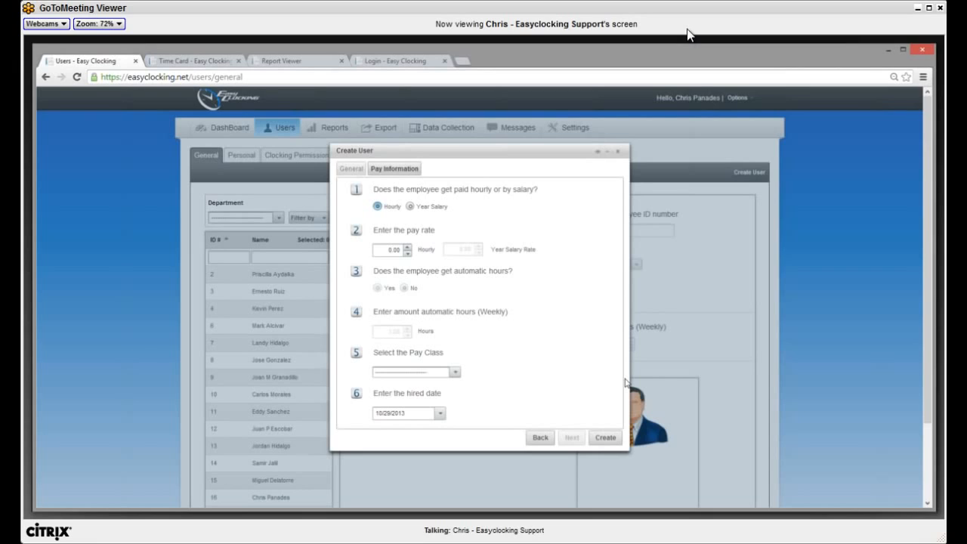
pyautogui.click(394, 253)
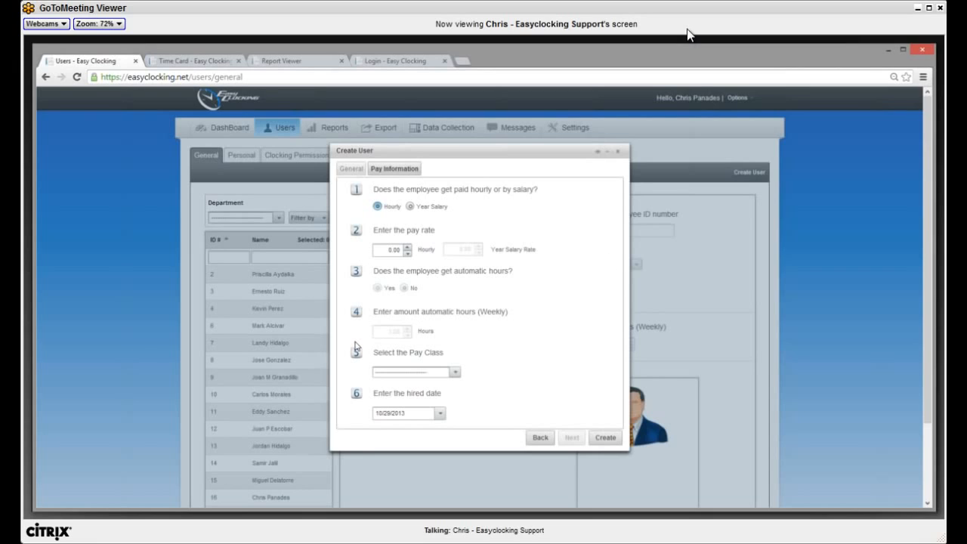
pyautogui.click(456, 373)
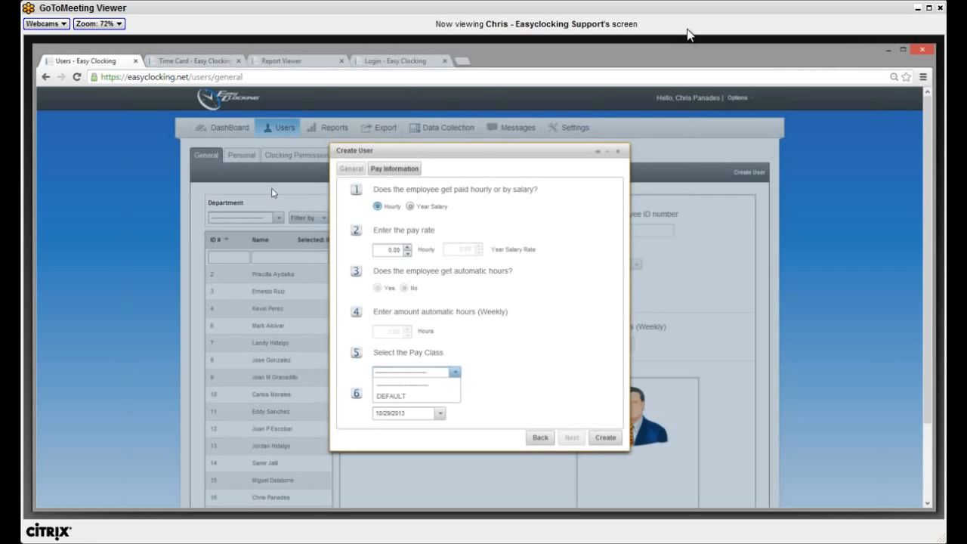
# Show the personal information fields of the user records
pyautogui.click(241, 155)
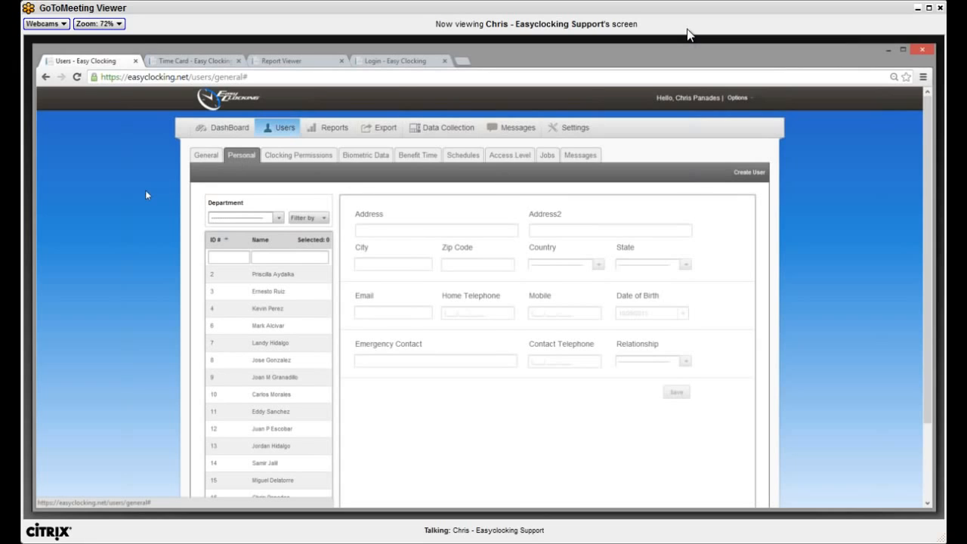
# Display one employee's personal record and look at the Social Security and driver license fields
pyautogui.click(265, 428)
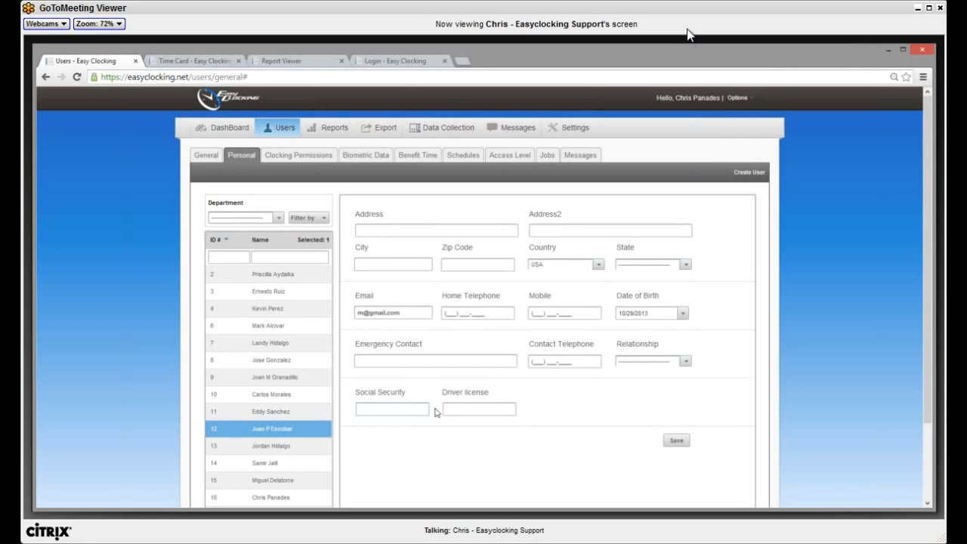
pyautogui.click(423, 409)
pyautogui.click(447, 409)
# Assign all available time clocks to the employee in the clocking permissions and open the allowed IP address entry
pyautogui.click(289, 155)
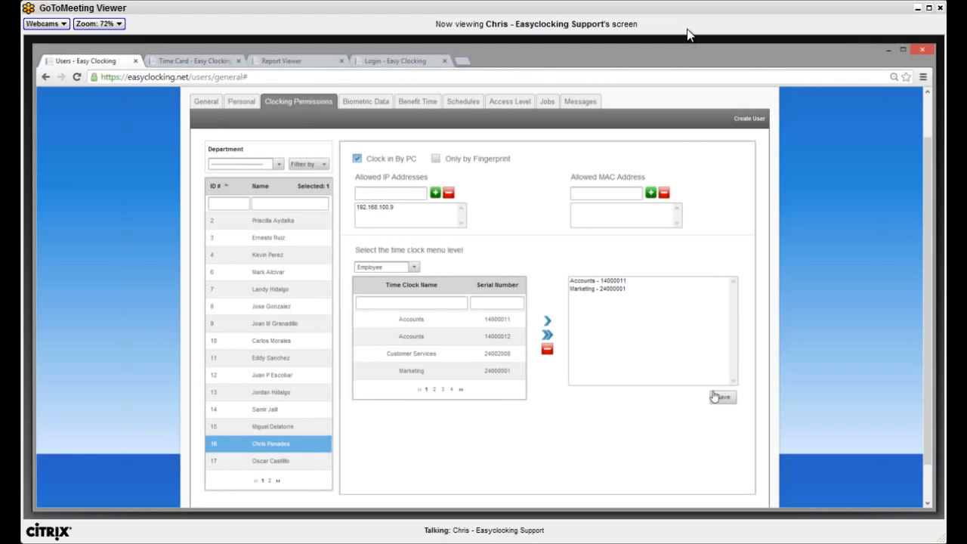
pyautogui.click(548, 335)
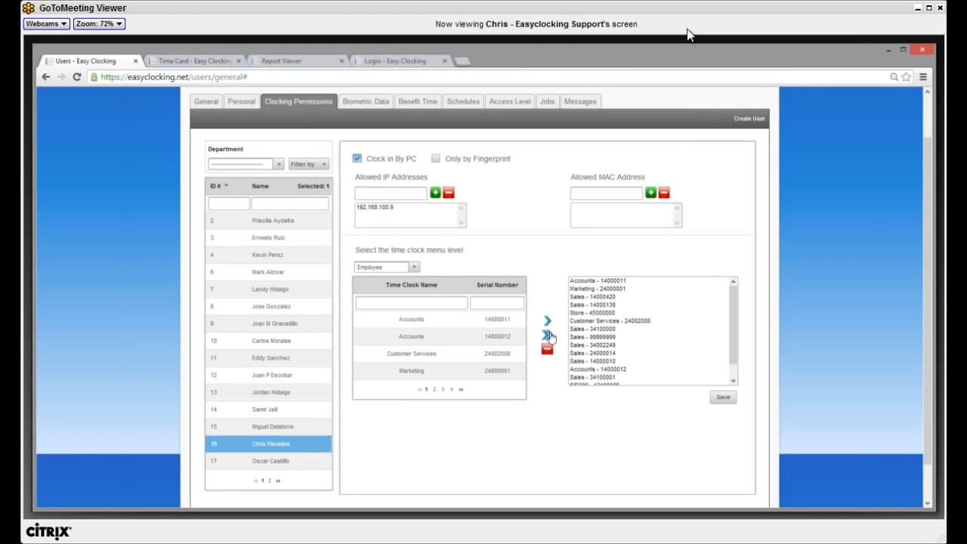
pyautogui.click(413, 191)
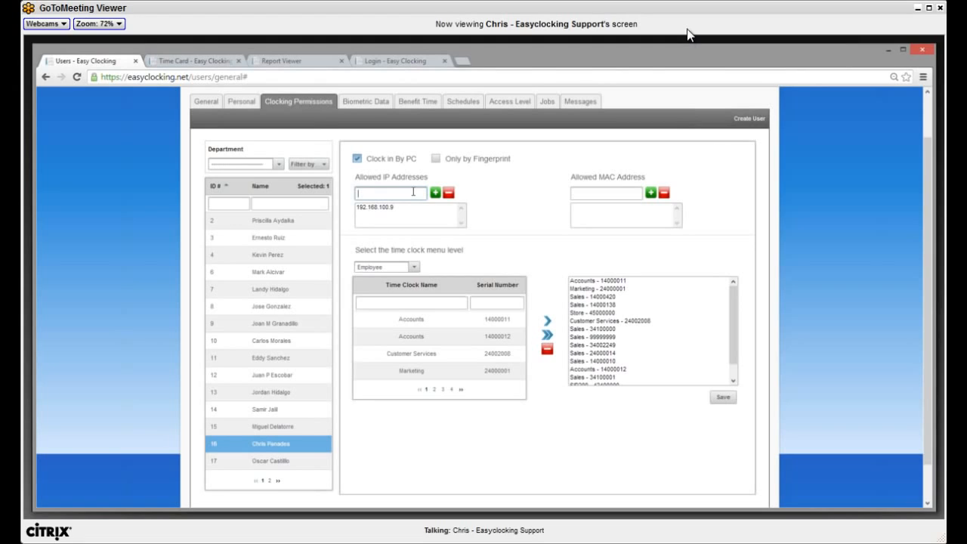
# Look over an employee's biometric data, benefit time, schedule and access level settings
pyautogui.click(367, 103)
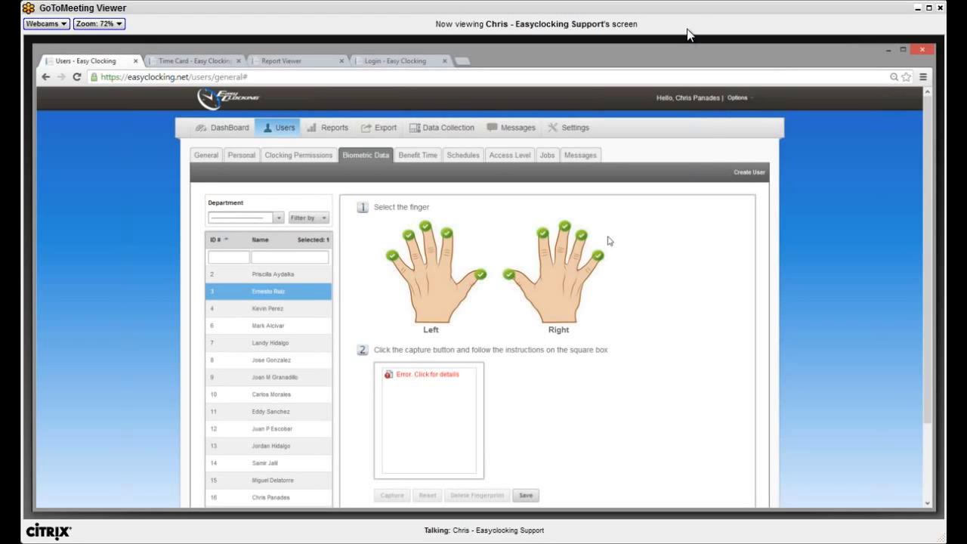
pyautogui.click(402, 154)
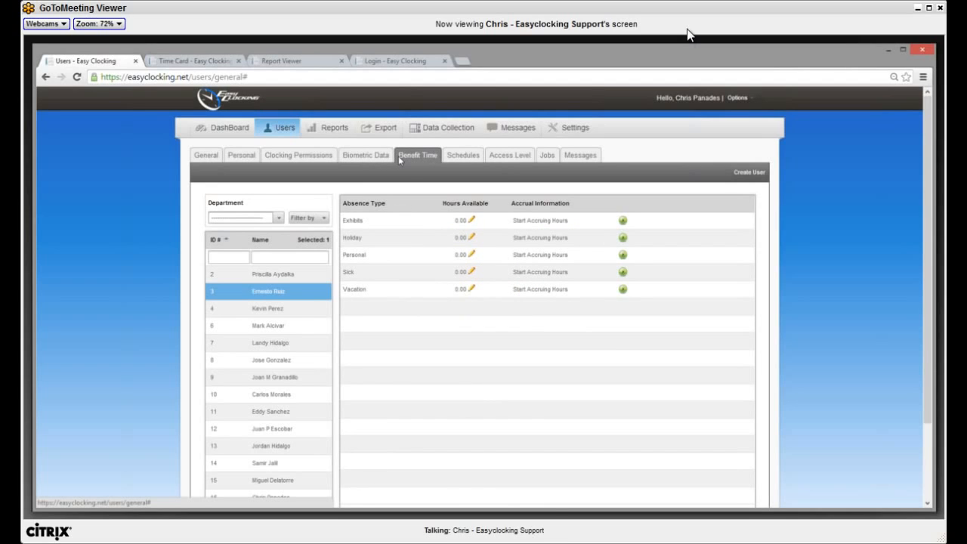
pyautogui.click(461, 157)
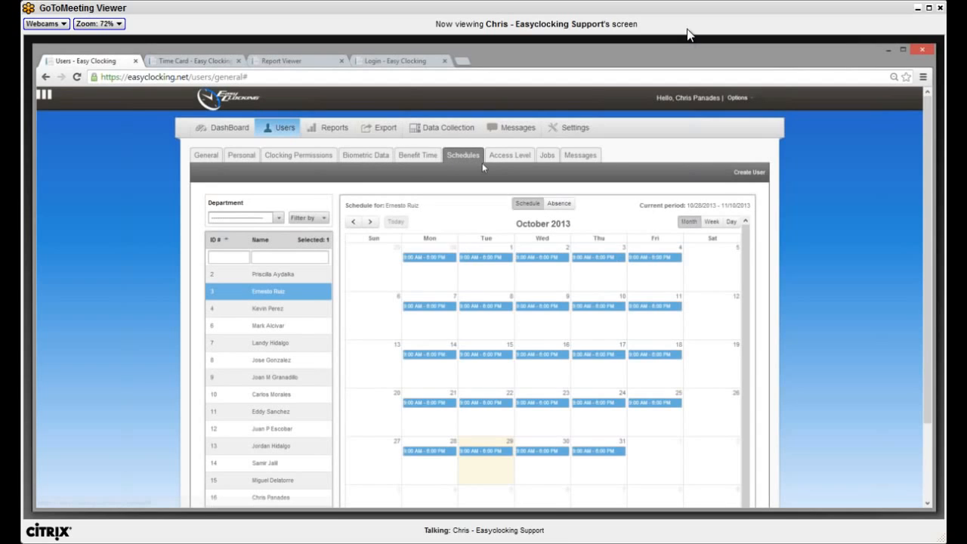
pyautogui.click(478, 171)
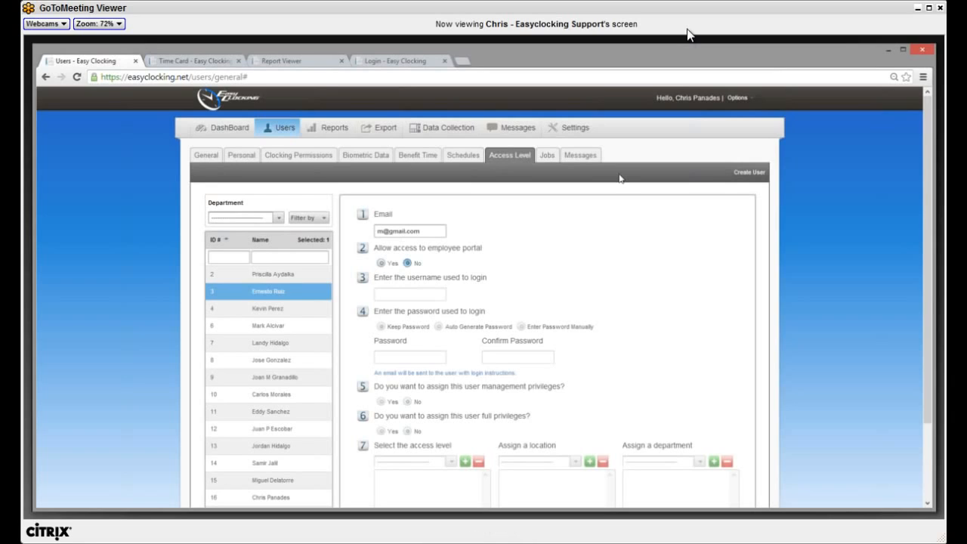
# Fill in a job assignment for Electrician with a specific rate of 17.00 and close the form without creating it
pyautogui.click(547, 155)
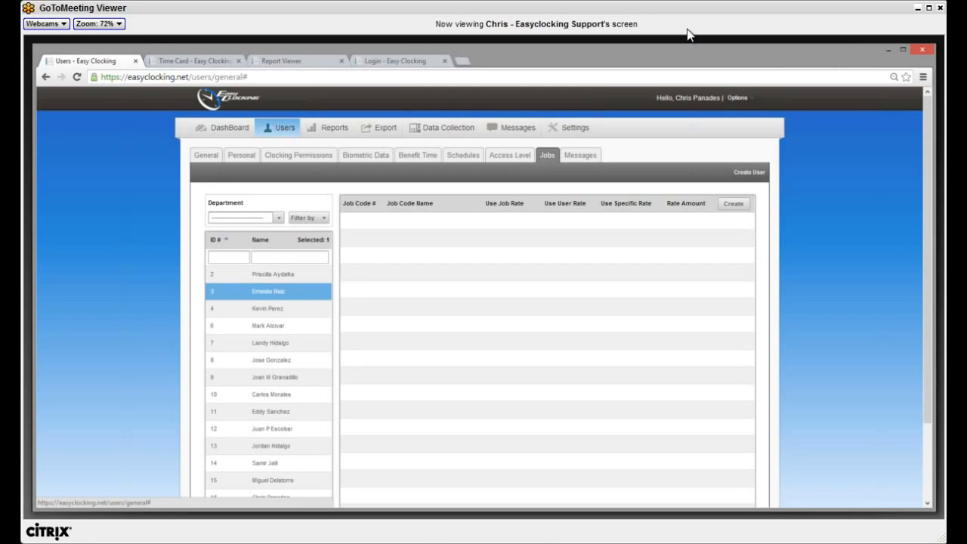
pyautogui.click(728, 207)
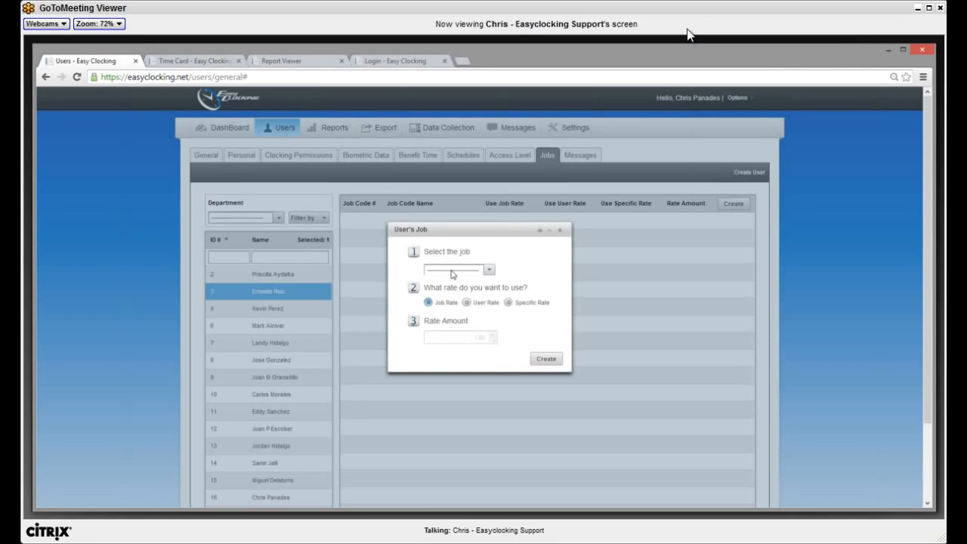
pyautogui.click(489, 272)
pyautogui.click(462, 318)
pyautogui.click(467, 303)
pyautogui.click(508, 302)
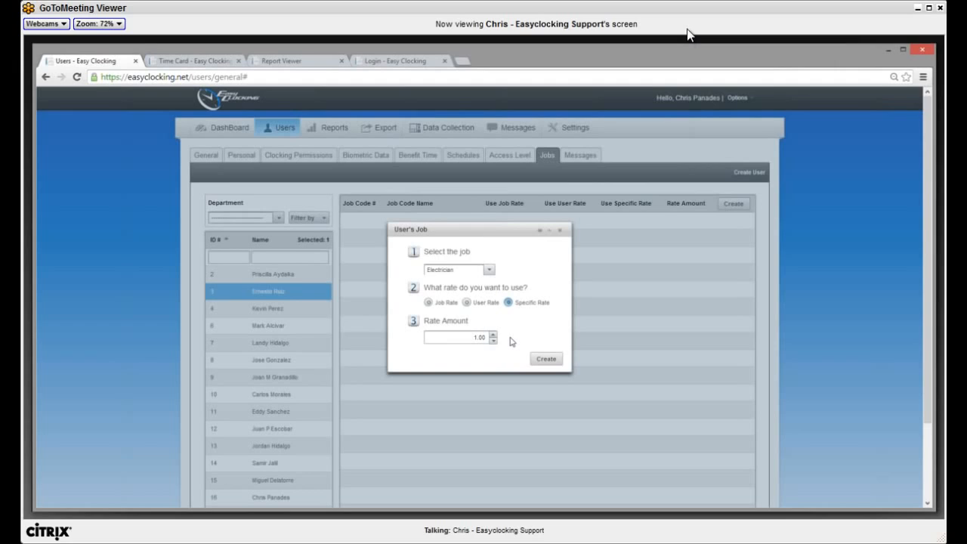
pyautogui.press('Tab')
pyautogui.write('17.00')
pyautogui.click(561, 230)
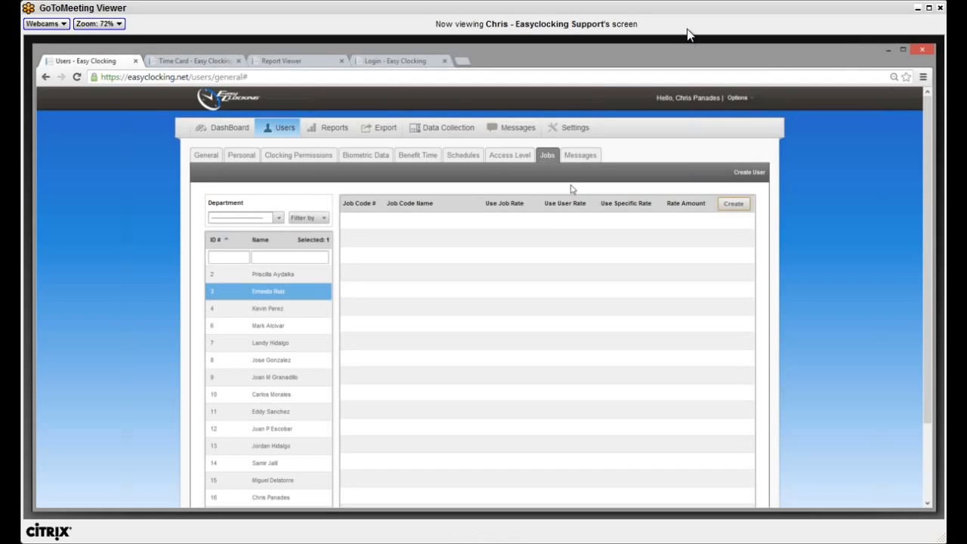
# Enter an employee's time clock message "Please come to my office before starting your day. - Admin" and set it to show 1 time
pyautogui.click(578, 153)
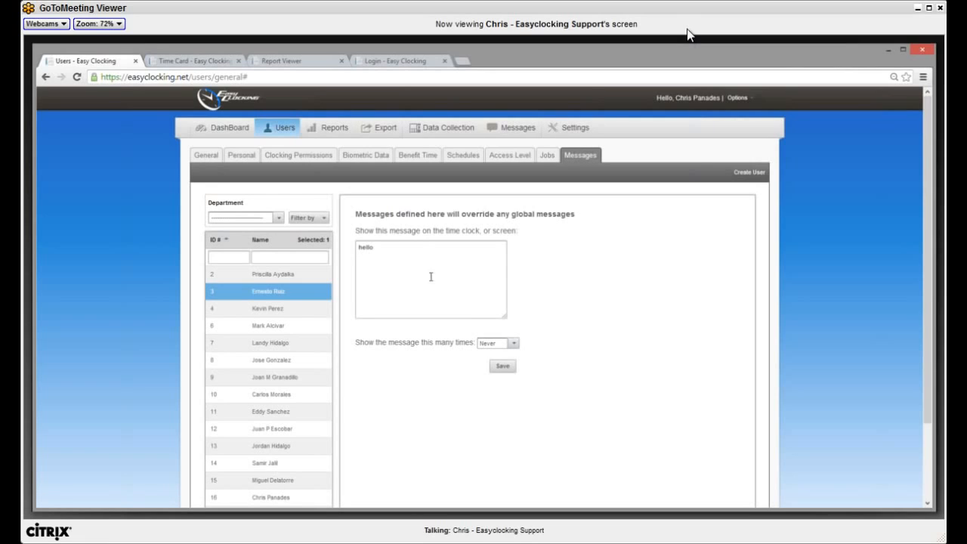
pyautogui.hotkey('ctrl', 'a')
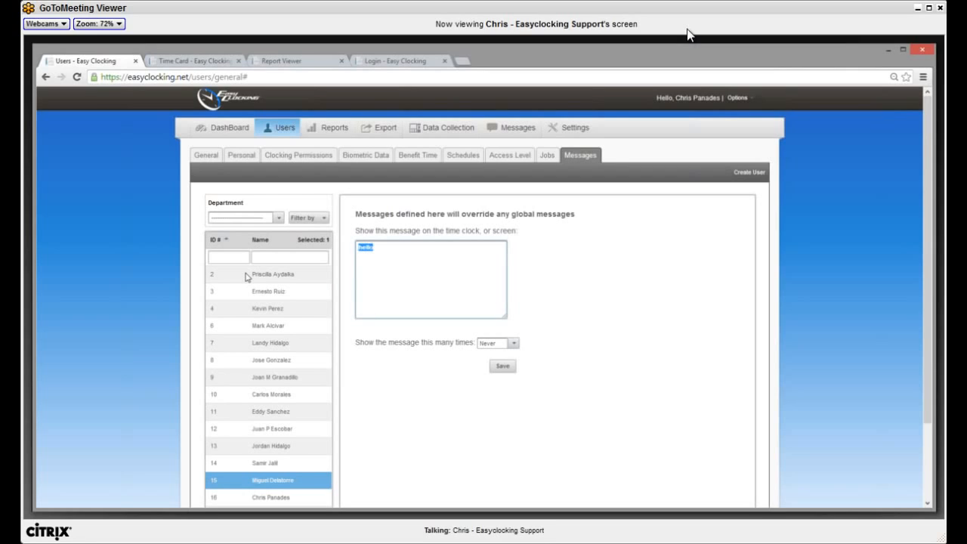
pyautogui.write('Please comne')
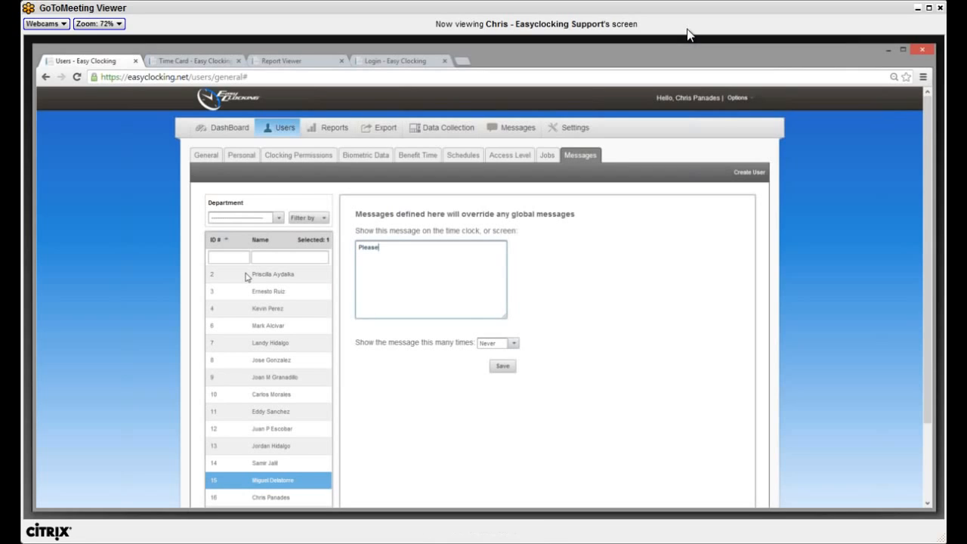
pyautogui.press('BackSpace')
pyautogui.press('BackSpace')
pyautogui.press('BackSpace')
pyautogui.write('e to my office before starting ')
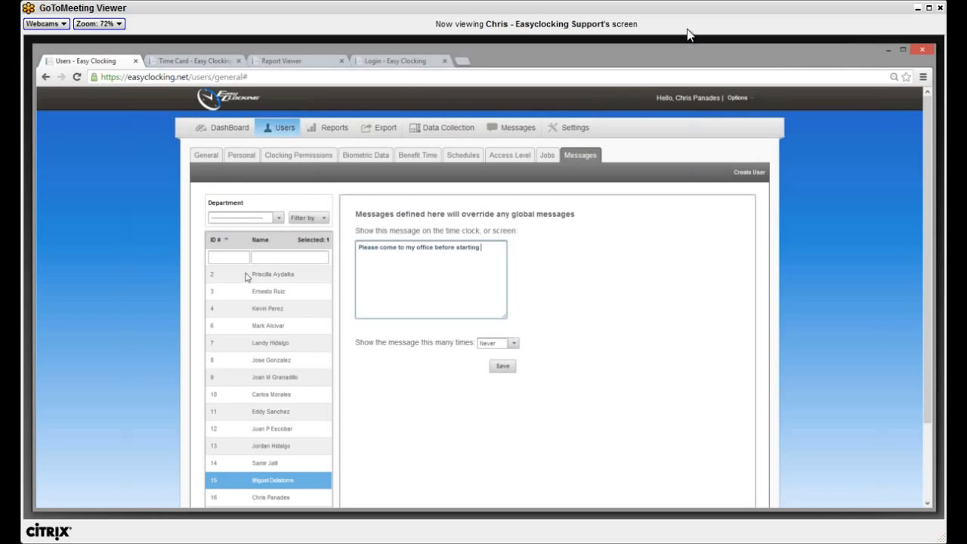
pyautogui.write('your day. - Admin')
pyautogui.click(508, 343)
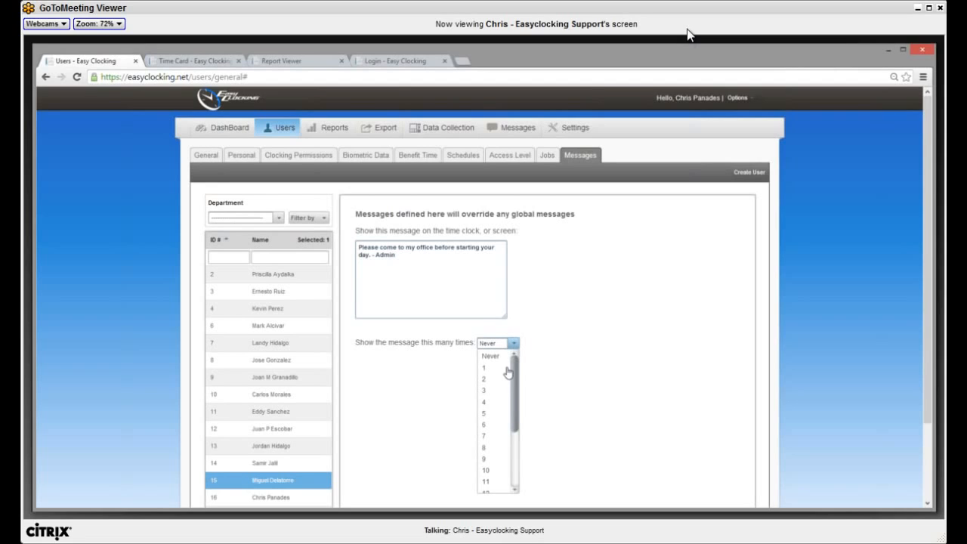
pyautogui.click(508, 368)
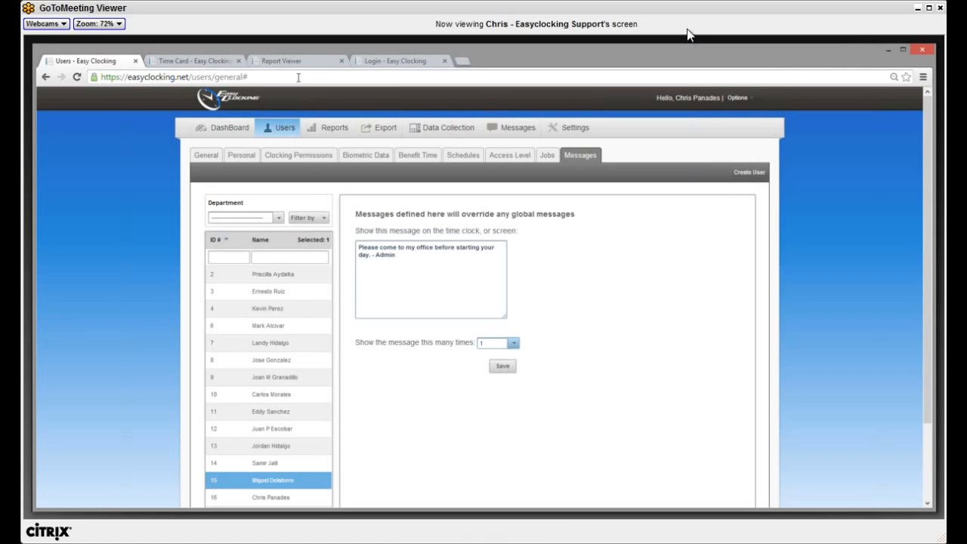
# Go to the reports and look over the report types offered for time cards and jobs
pyautogui.click(325, 130)
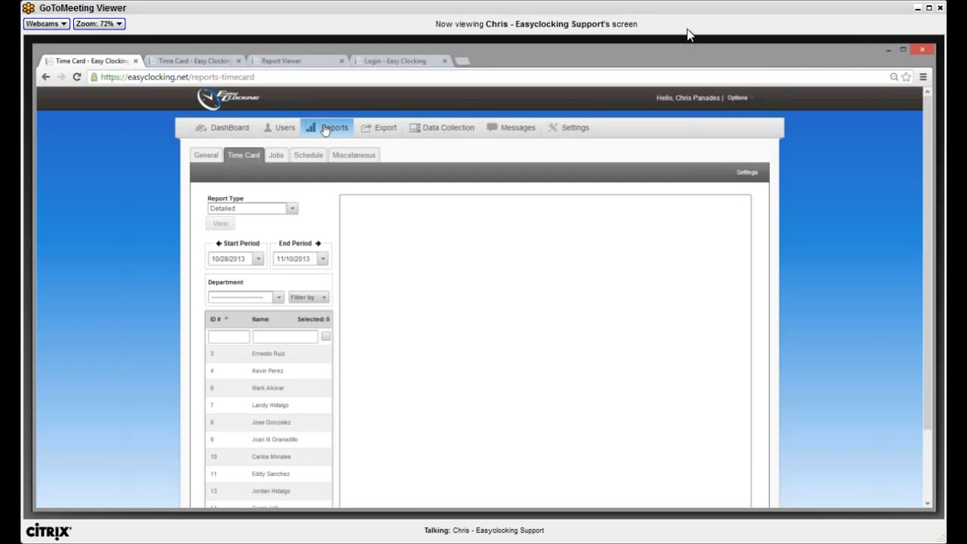
pyautogui.rightClick(294, 207)
pyautogui.click(290, 213)
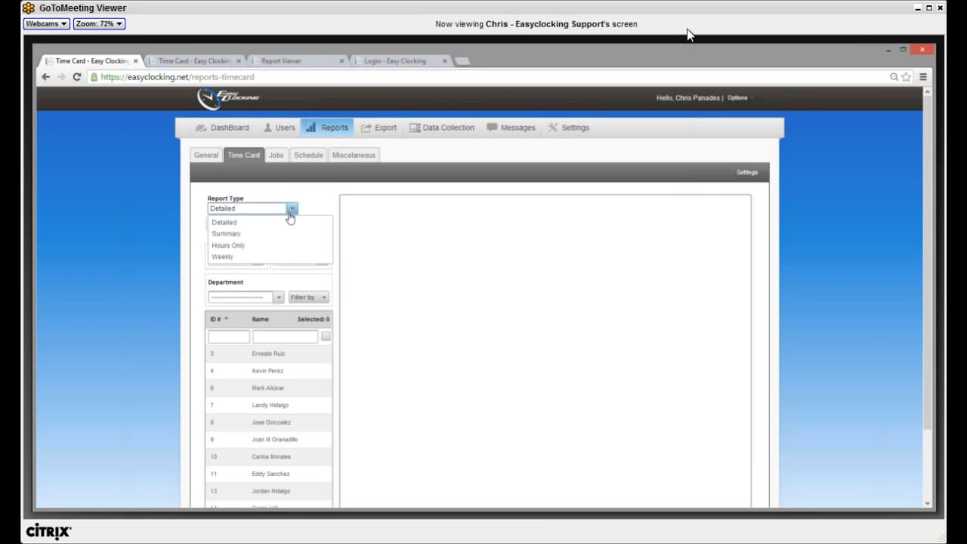
pyautogui.click(278, 162)
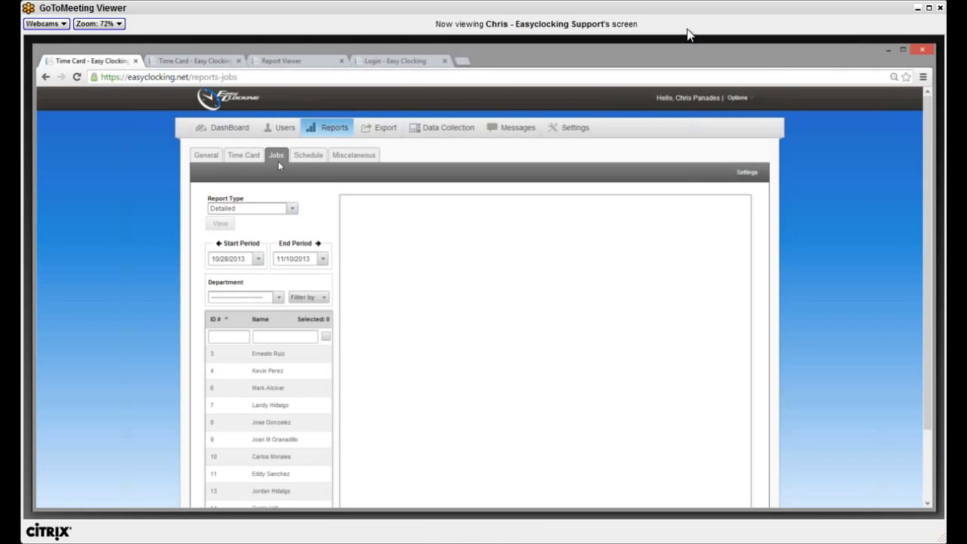
pyautogui.click(293, 209)
pyautogui.press('Down')
pyautogui.press('Down')
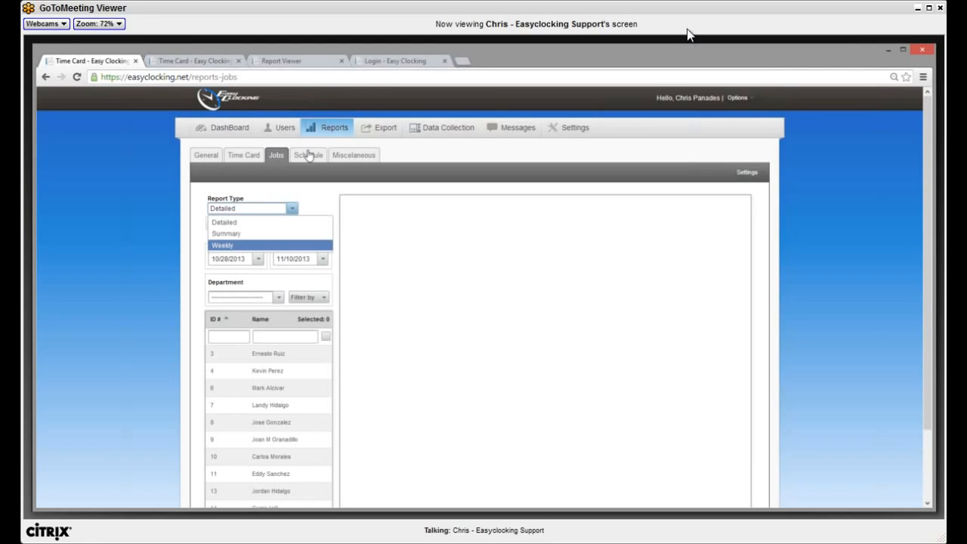
# Look at the schedule reports and the report types offered under the miscellaneous reports
pyautogui.click(307, 155)
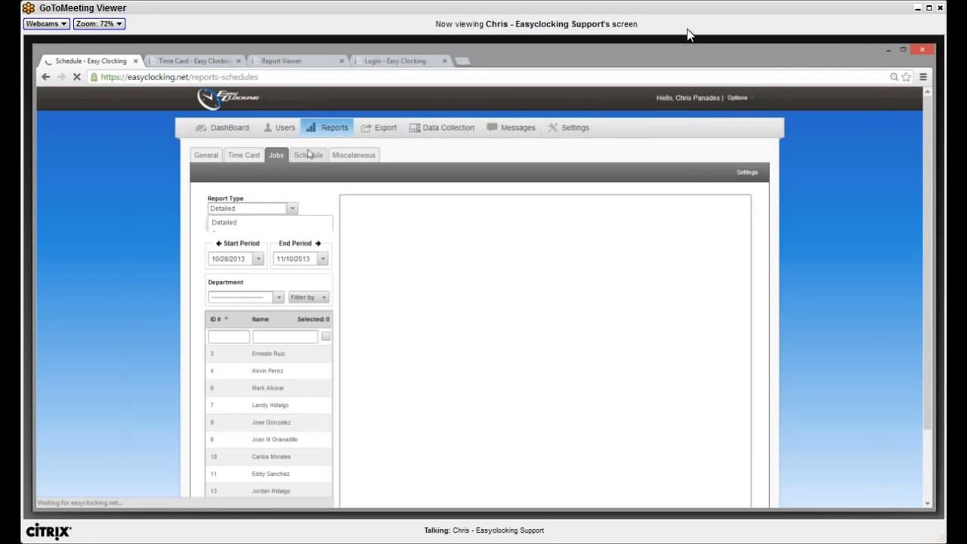
pyautogui.click(349, 157)
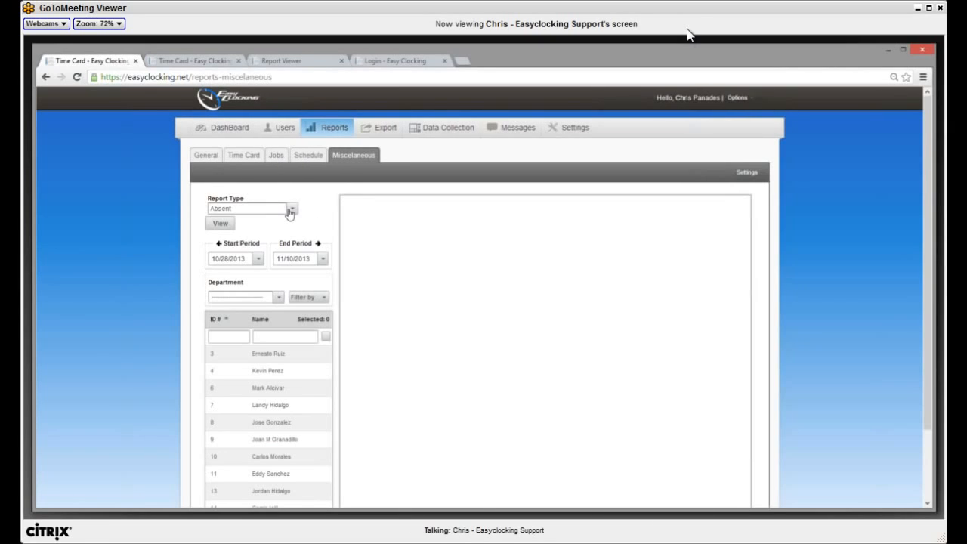
pyautogui.click(290, 209)
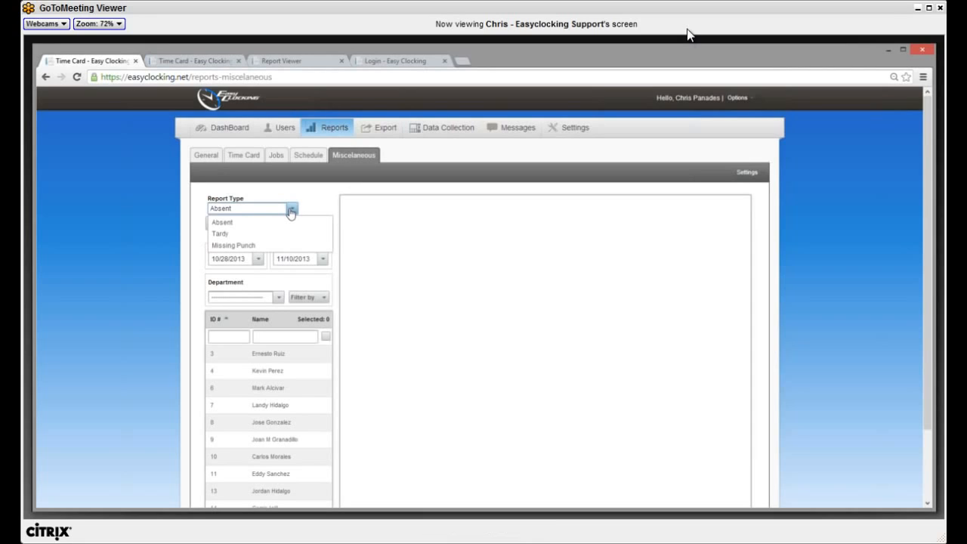
# Return to the time card reports and select two employees on the second page of the employee list
pyautogui.click(253, 156)
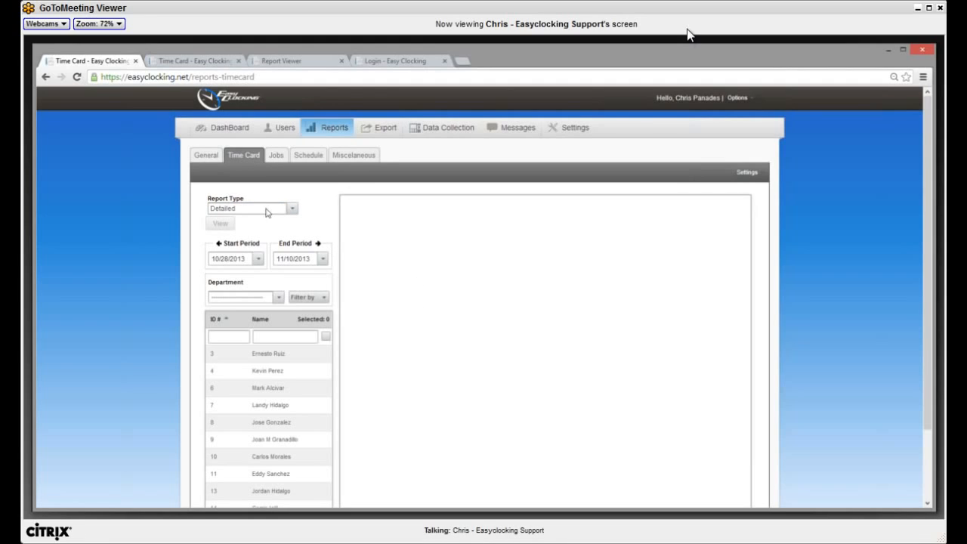
pyautogui.scroll(-2, 266, 213)
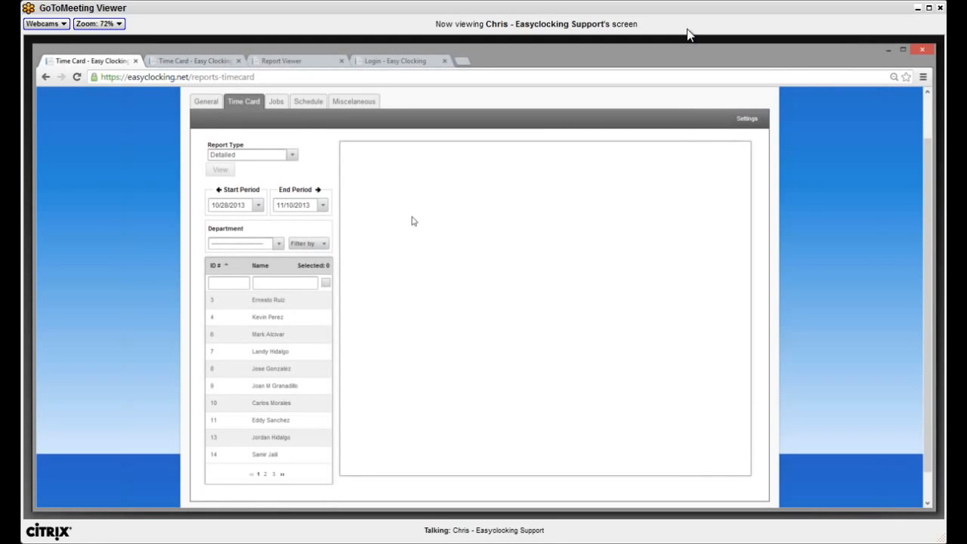
pyautogui.scroll(-1, 297, 339)
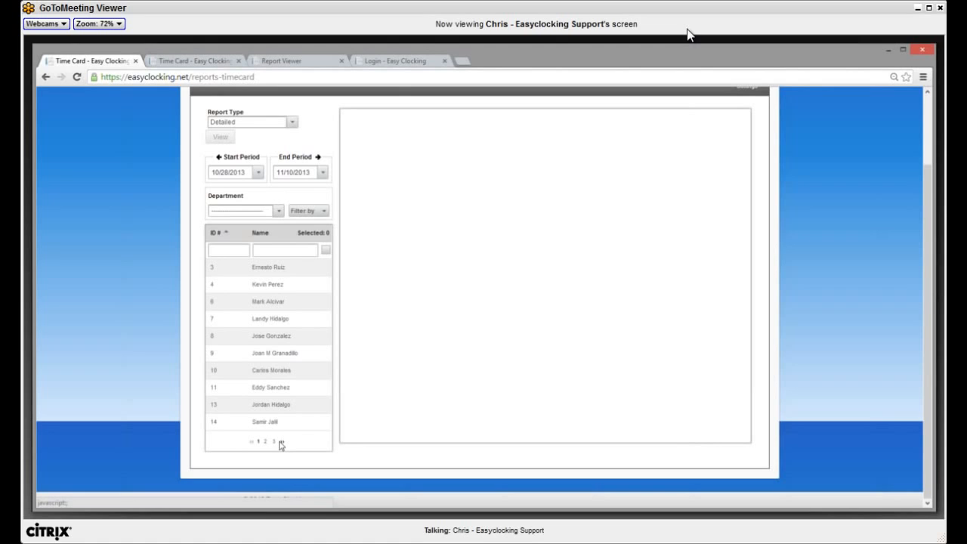
pyautogui.click(281, 444)
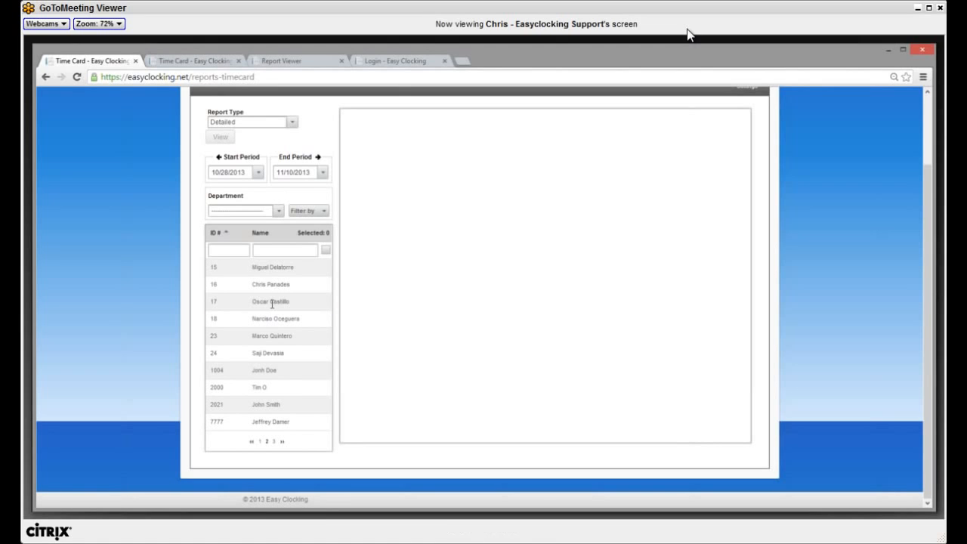
pyautogui.moveTo(272, 285); pyautogui.dragTo(331, 300)
pyautogui.scroll(2, 330, 300)
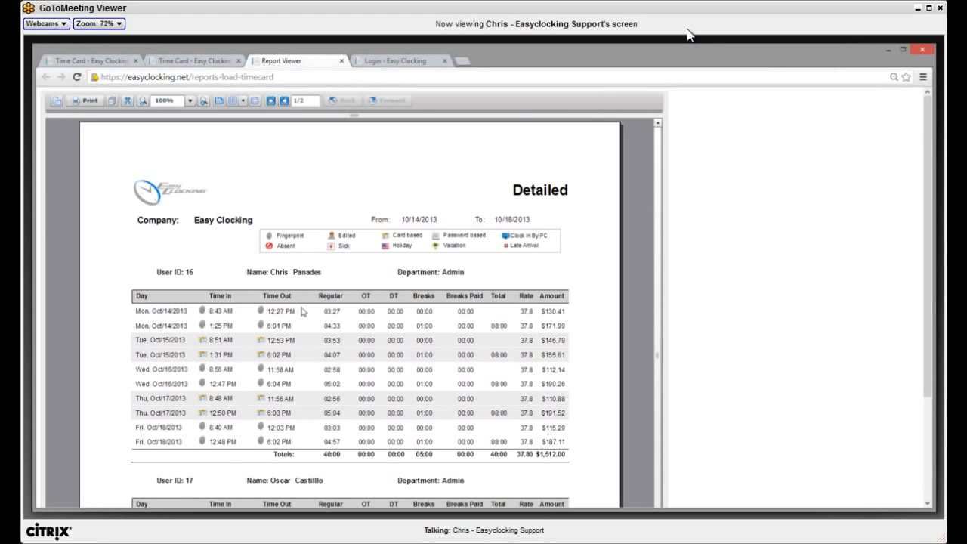
# Read through the detailed time card report for 10/14/2013 to 10/18/2013
pyautogui.scroll(-1, 302, 311)
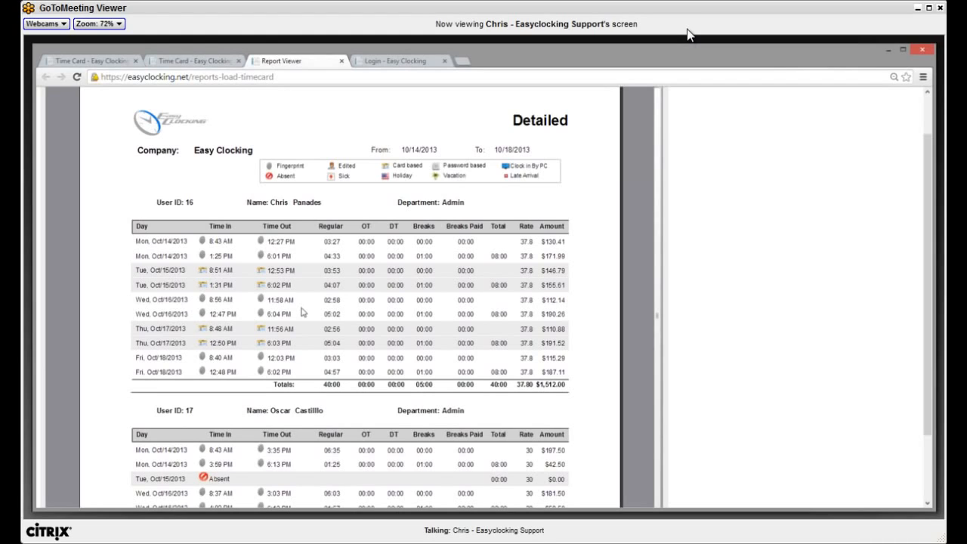
pyautogui.scroll(-2, 338, 310)
pyautogui.scroll(3, 370, 313)
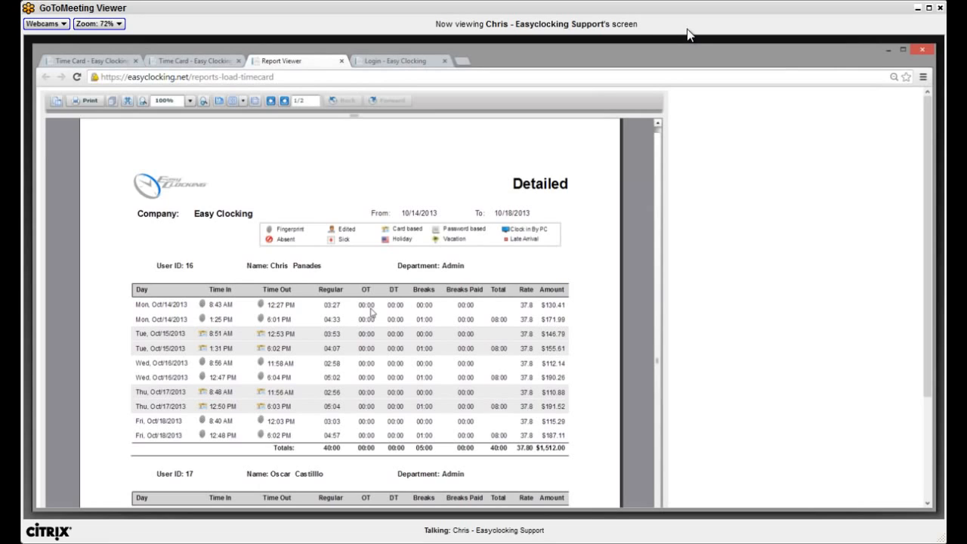
# Return to the prepared time card report setup and show its display settings and export formats
pyautogui.click(198, 61)
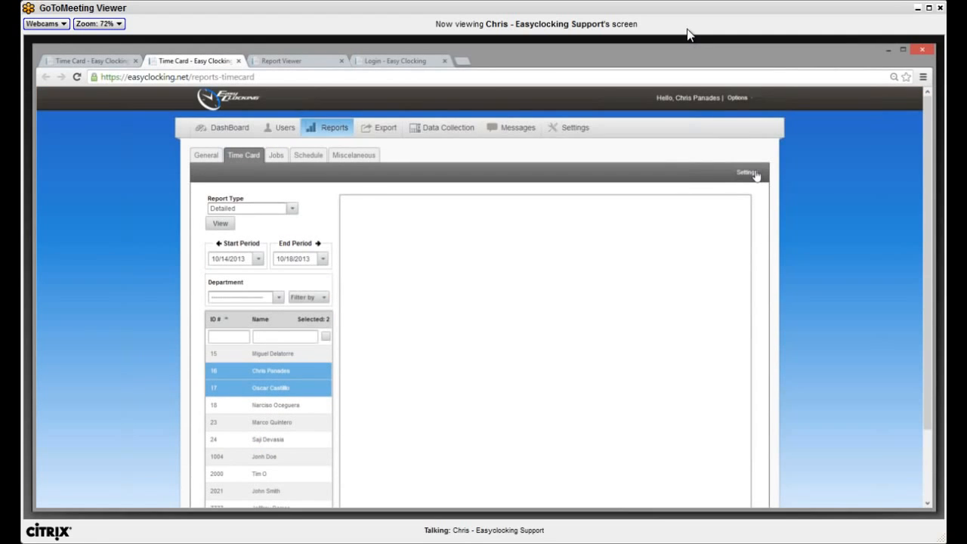
pyautogui.click(755, 173)
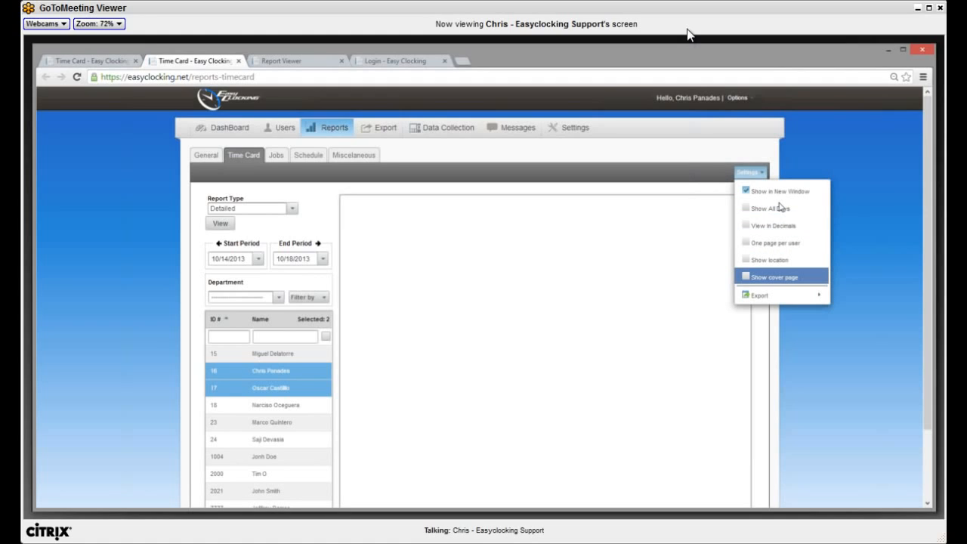
pyautogui.moveTo(794, 300)
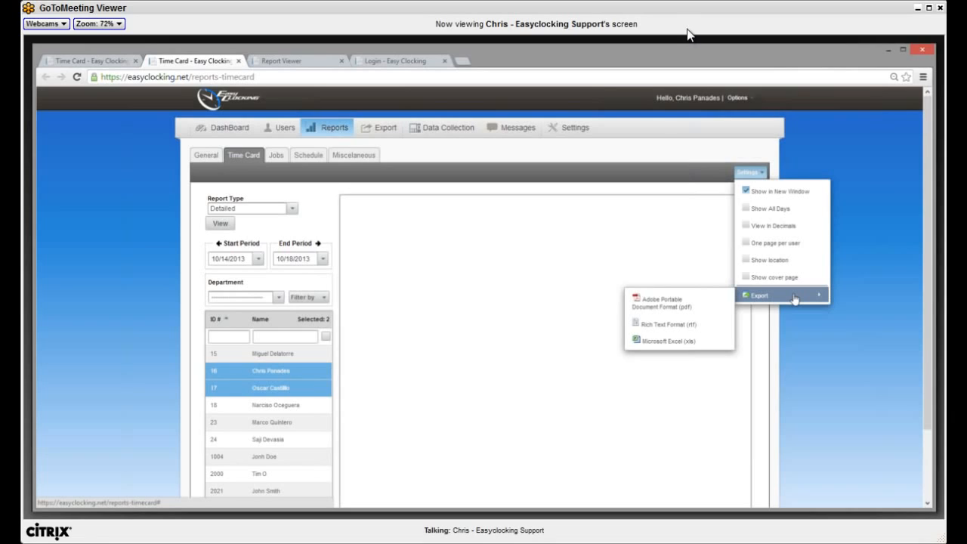
# Look through the Export, Data Collection and Messages sections, including the time clock list and the USB upload page
pyautogui.click(376, 128)
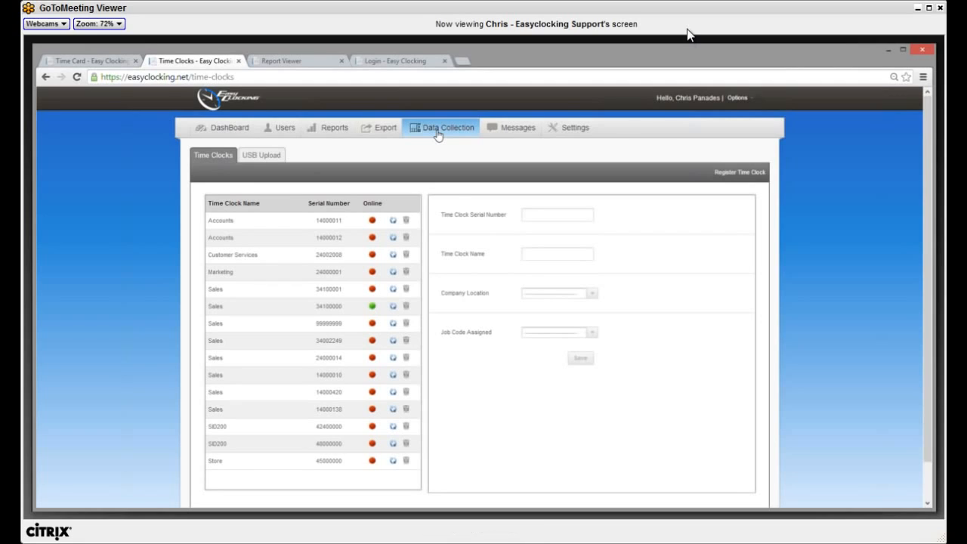
pyautogui.click(266, 156)
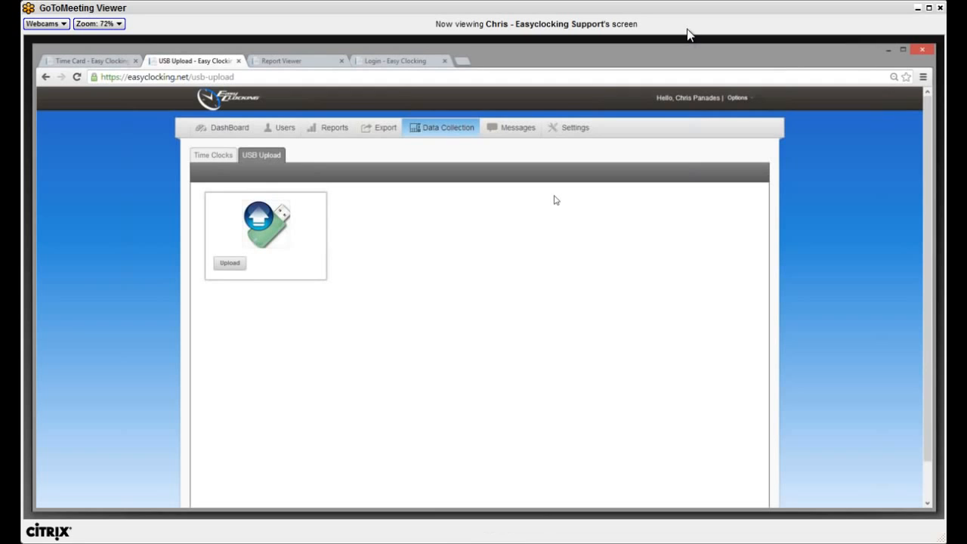
pyautogui.click(529, 127)
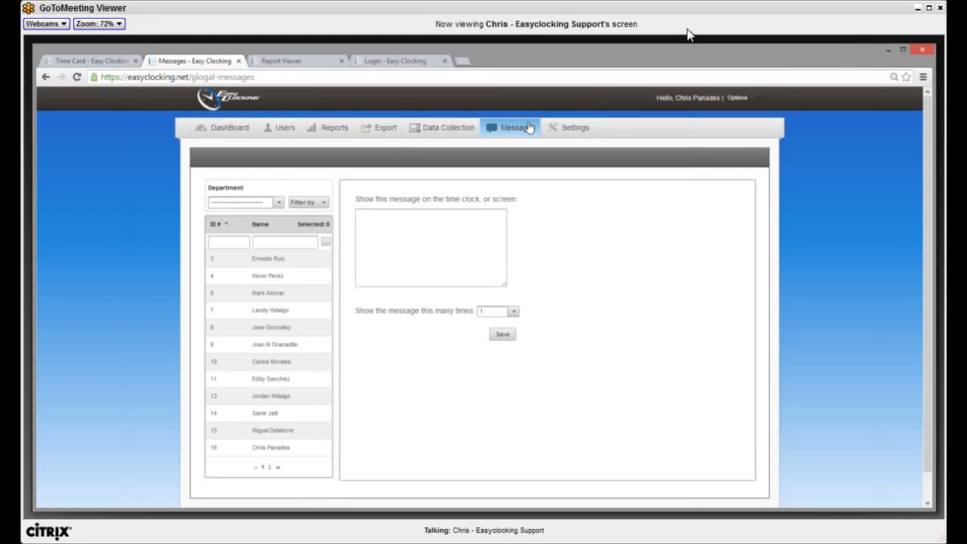
# View the general company settings and the pay settings
pyautogui.click(571, 130)
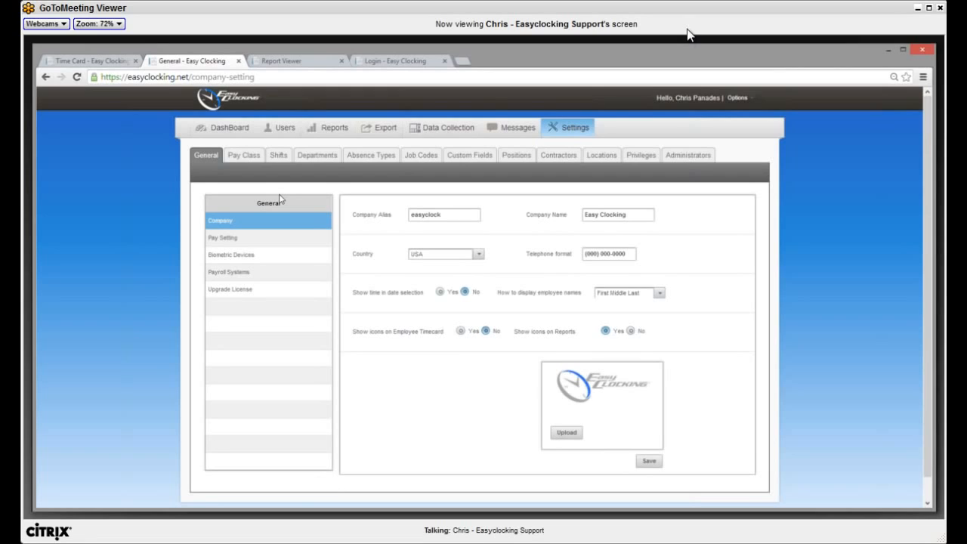
pyautogui.click(251, 240)
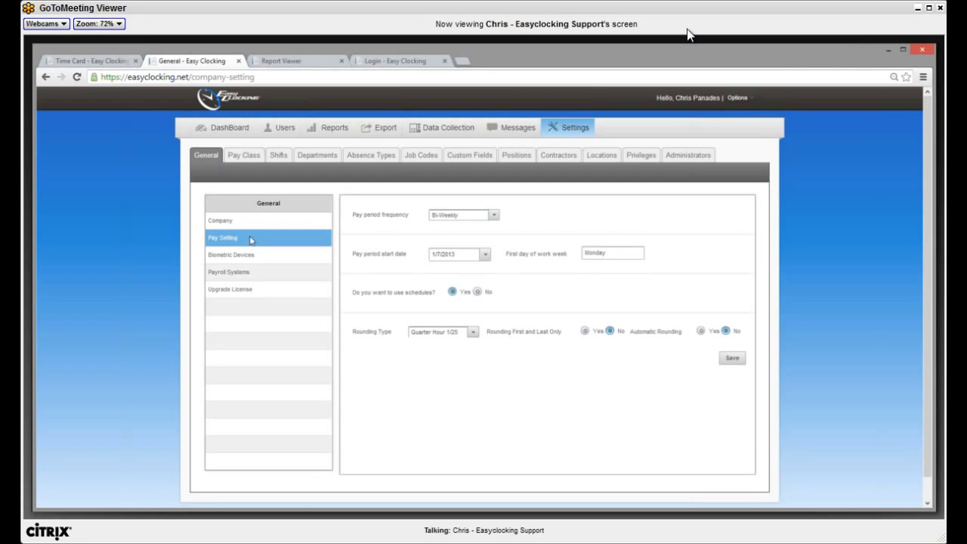
# Walk through creating a pay class, enable the lunch and break deduction, and discard the new pay class
pyautogui.click(244, 156)
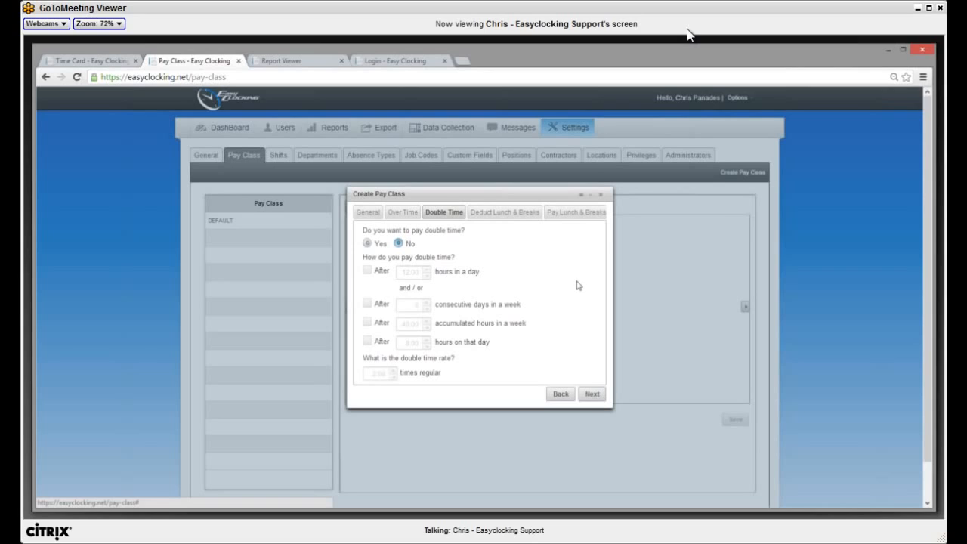
pyautogui.click(594, 394)
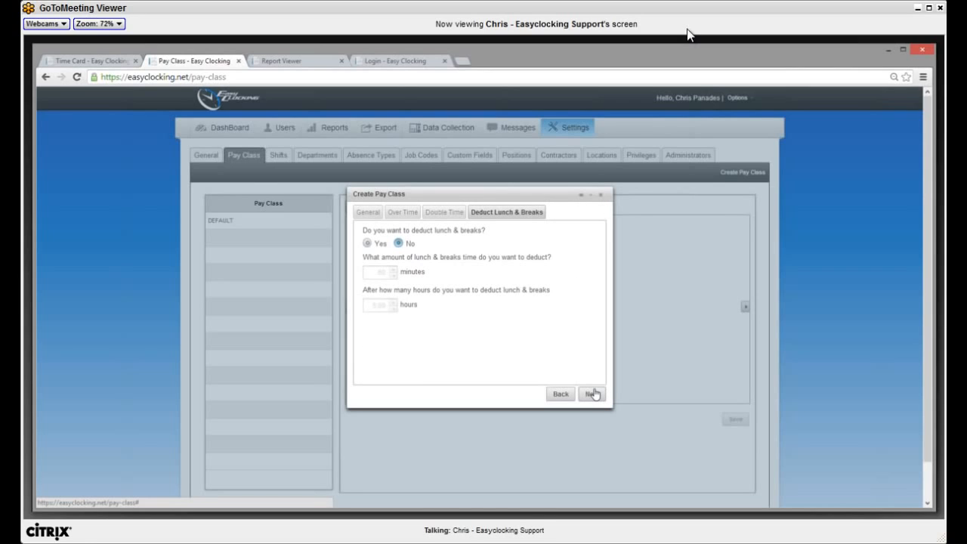
pyautogui.click(367, 243)
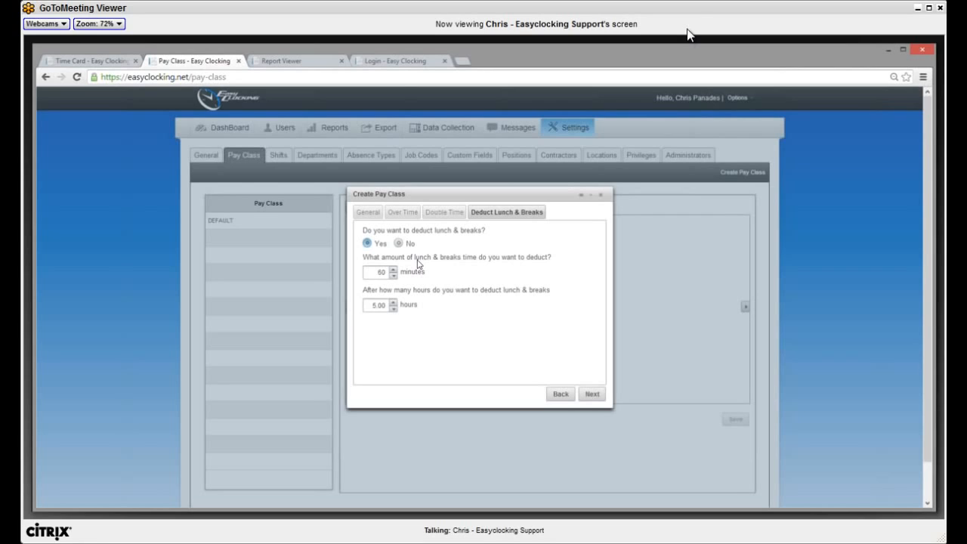
pyautogui.click(602, 197)
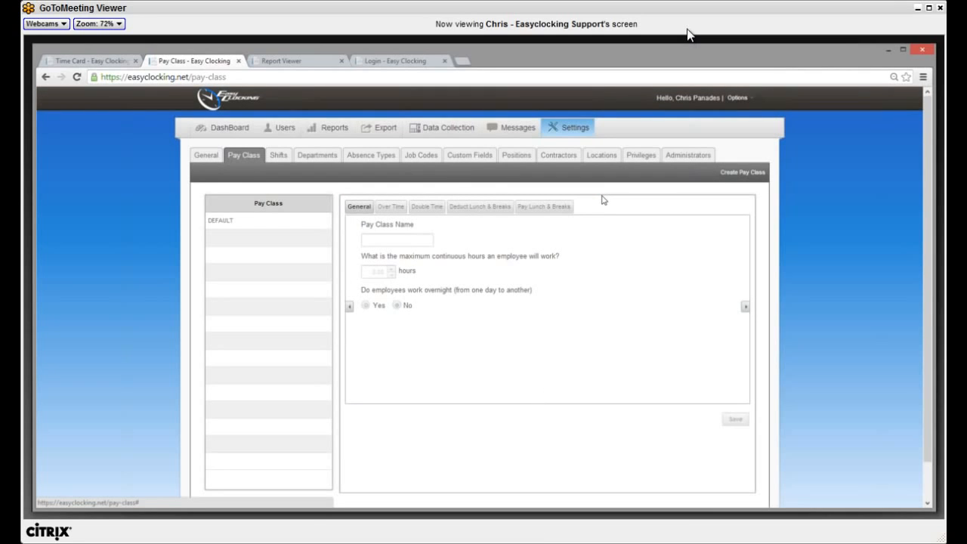
# Look through the settings for shifts, departments, absence types and job codes
pyautogui.click(277, 156)
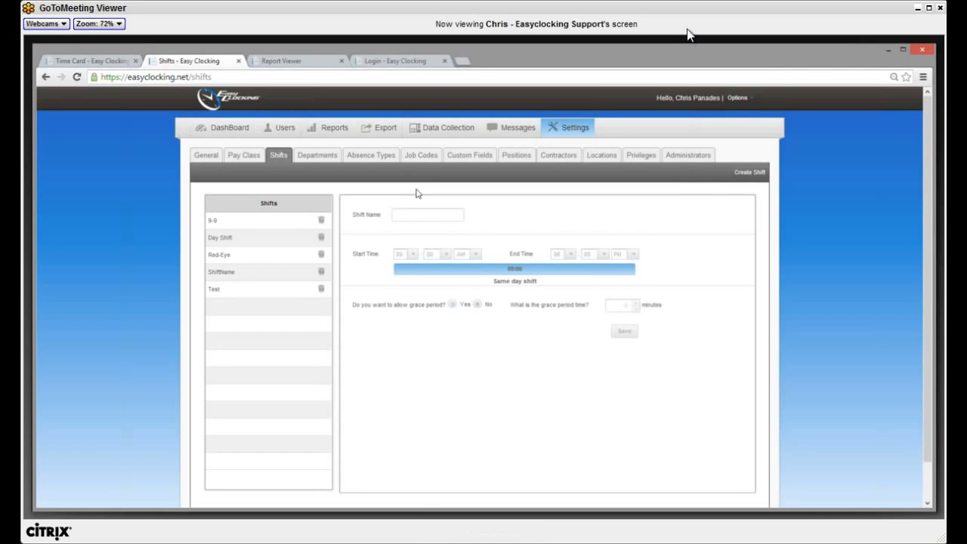
pyautogui.click(314, 155)
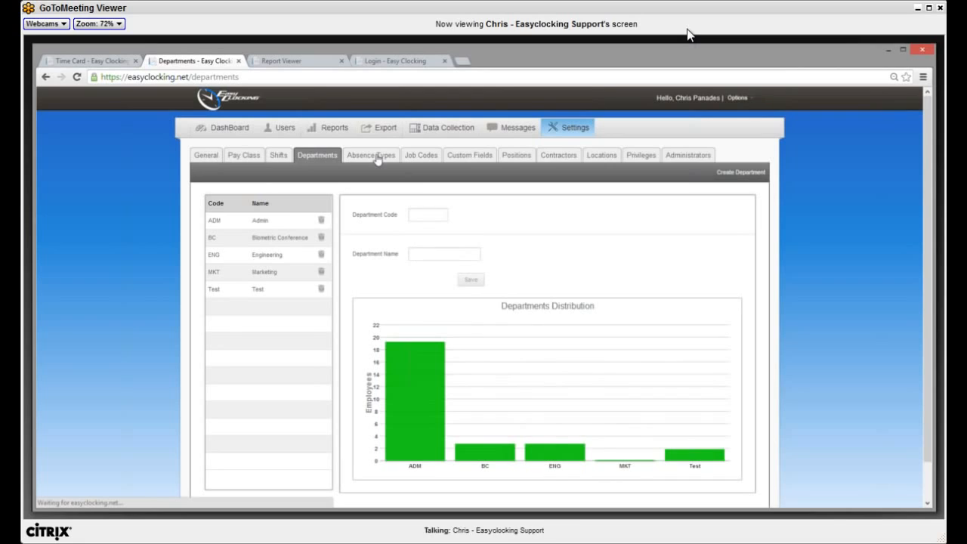
pyautogui.click(382, 158)
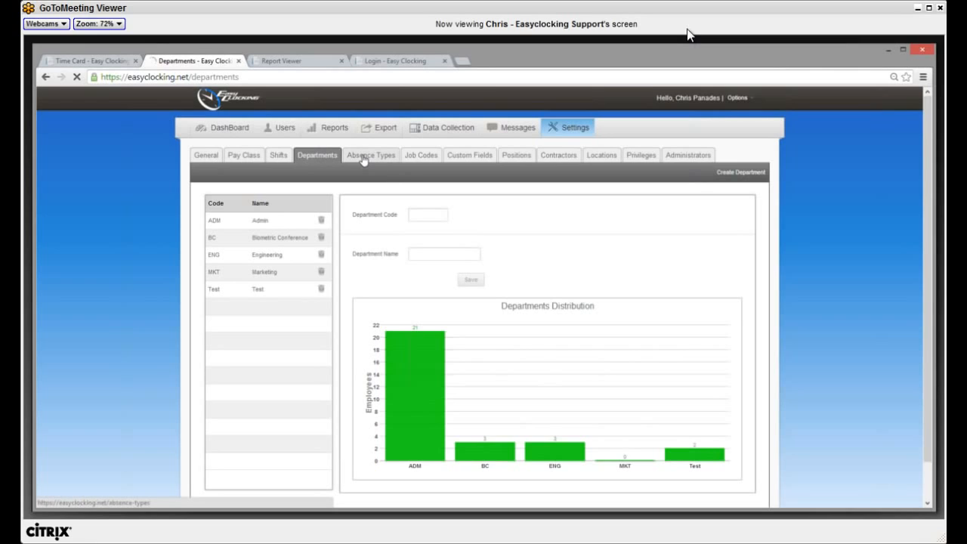
pyautogui.click(418, 156)
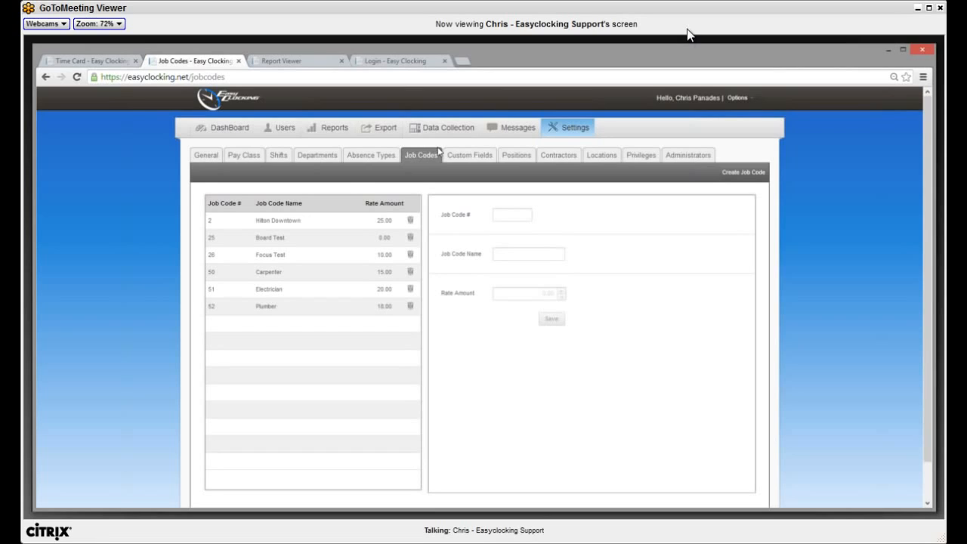
# Fill in a new job code with number 36, name Starbucks and rate 17.00, and close it without creating it
pyautogui.click(744, 172)
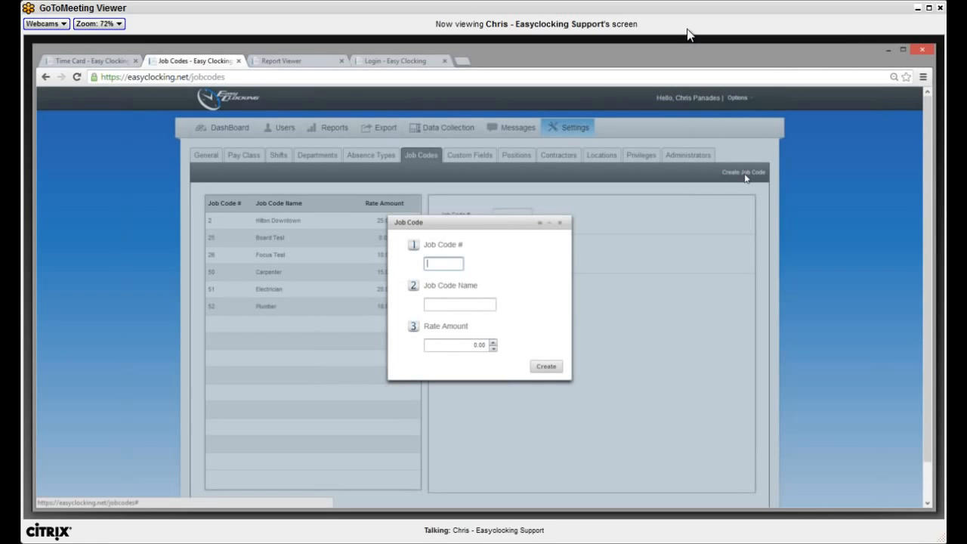
pyautogui.write('36')
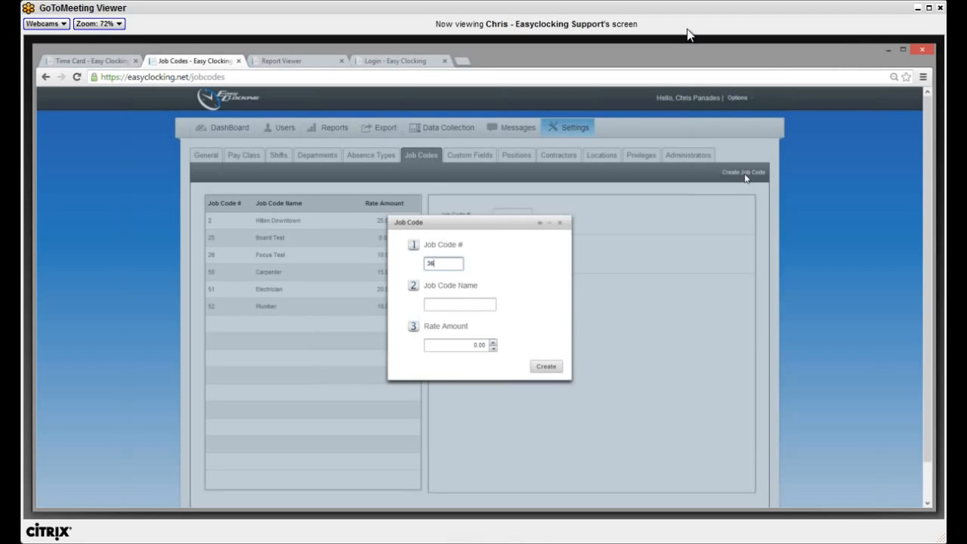
pyautogui.click(491, 308)
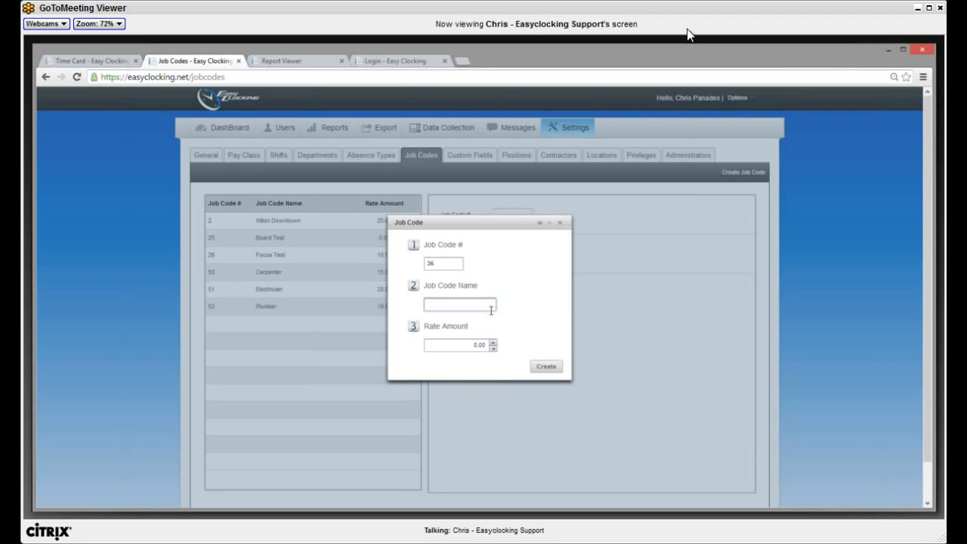
pyautogui.write('Start')
pyautogui.write('ucks')
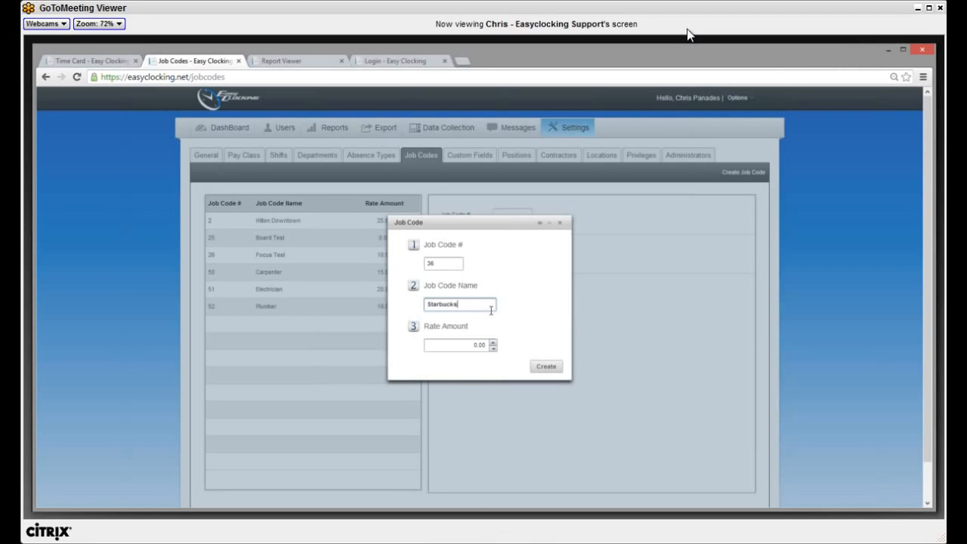
pyautogui.press('Tab')
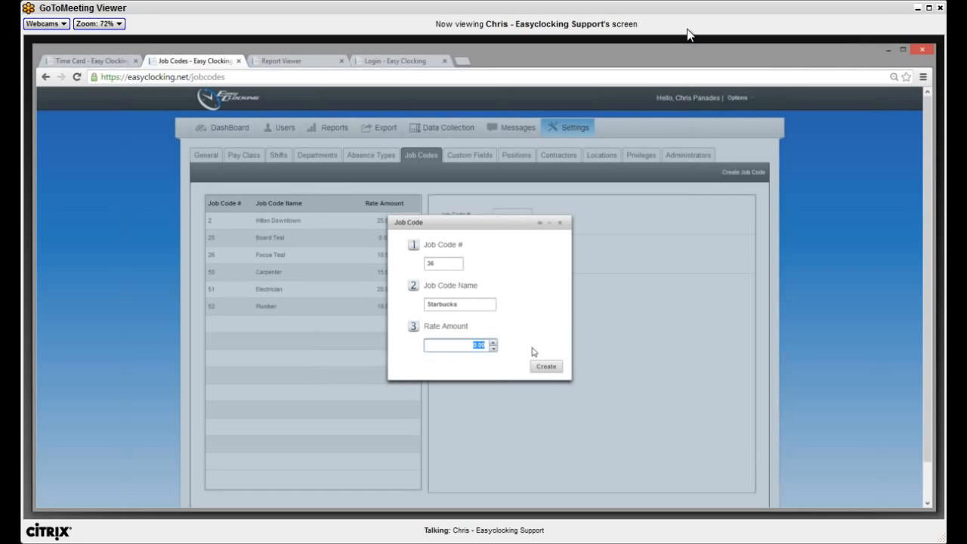
pyautogui.write('17.00')
pyautogui.click(561, 227)
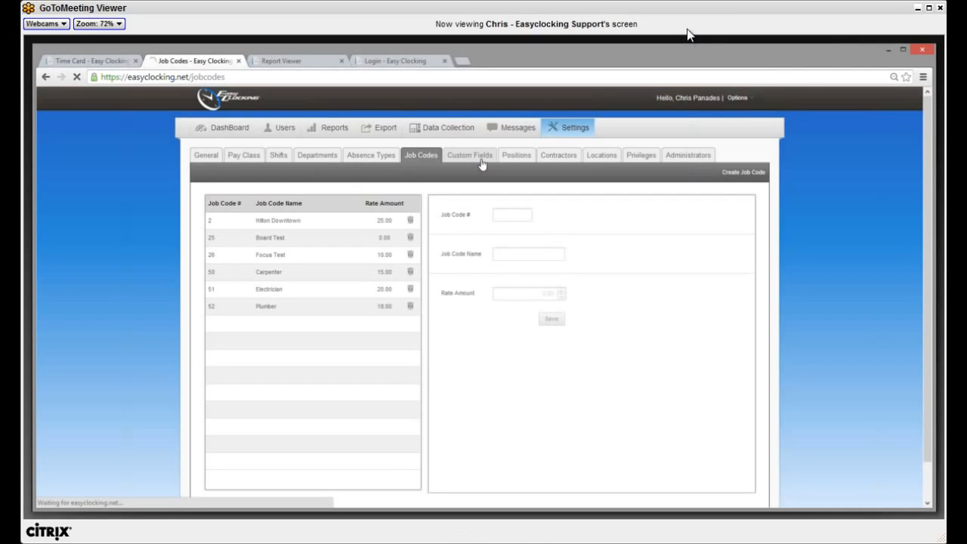
# Look through the settings for custom fields, positions, locations and privilege groups
pyautogui.click(481, 161)
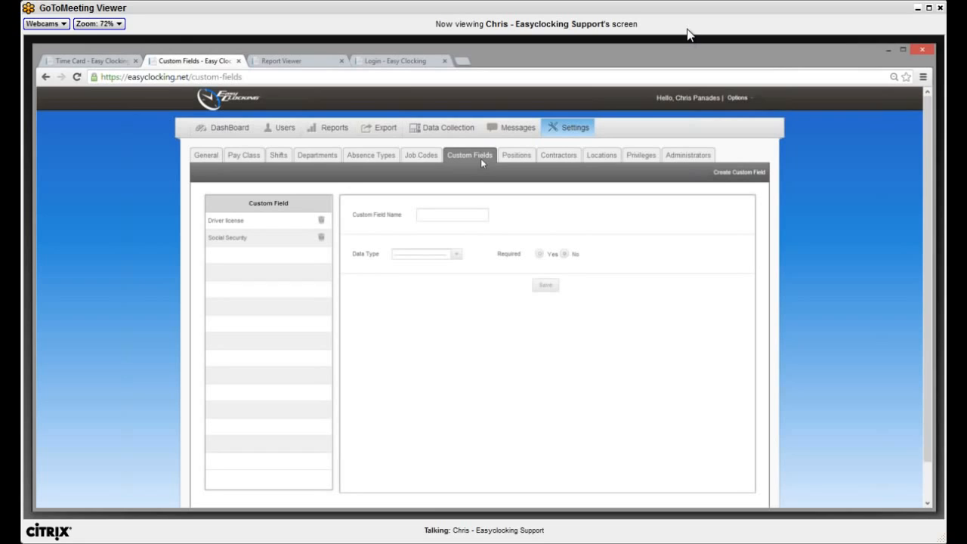
pyautogui.click(515, 158)
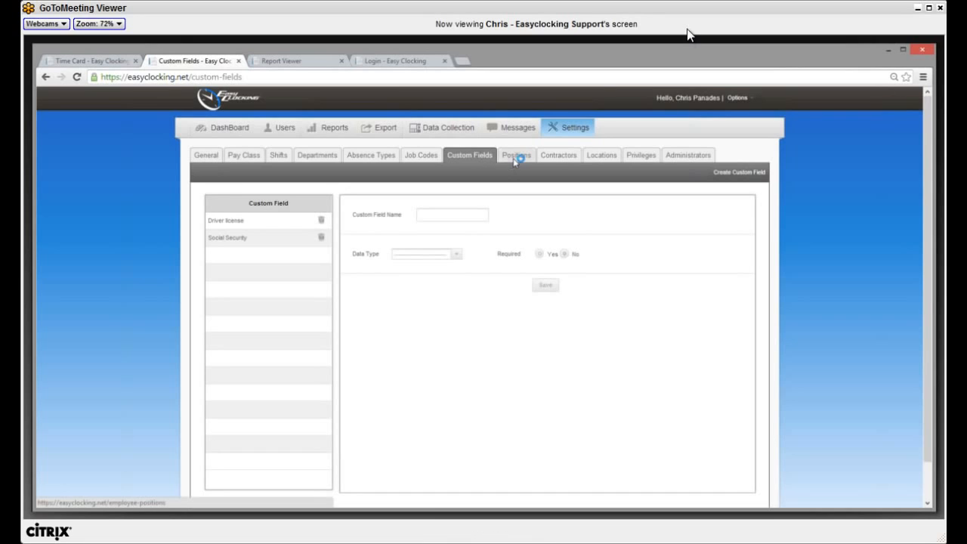
pyautogui.click(595, 159)
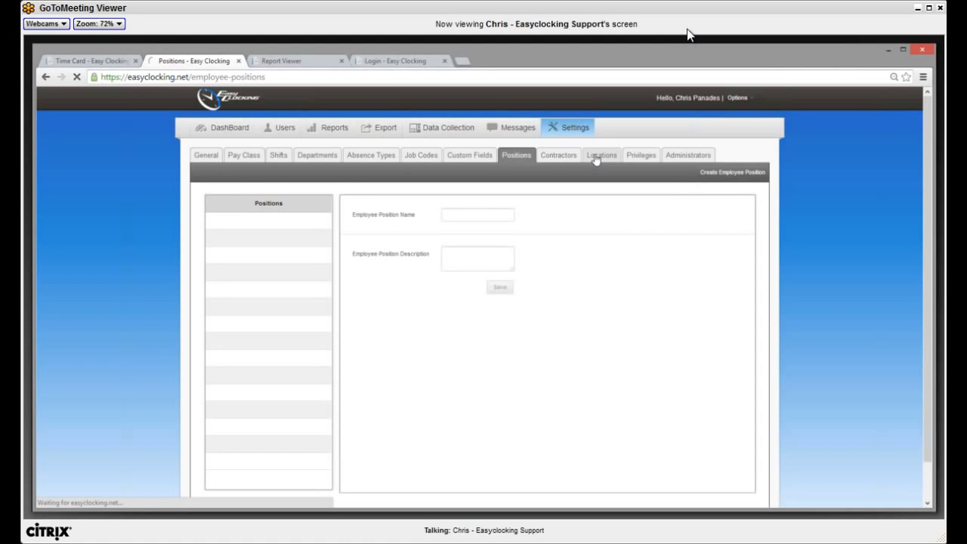
pyautogui.click(642, 158)
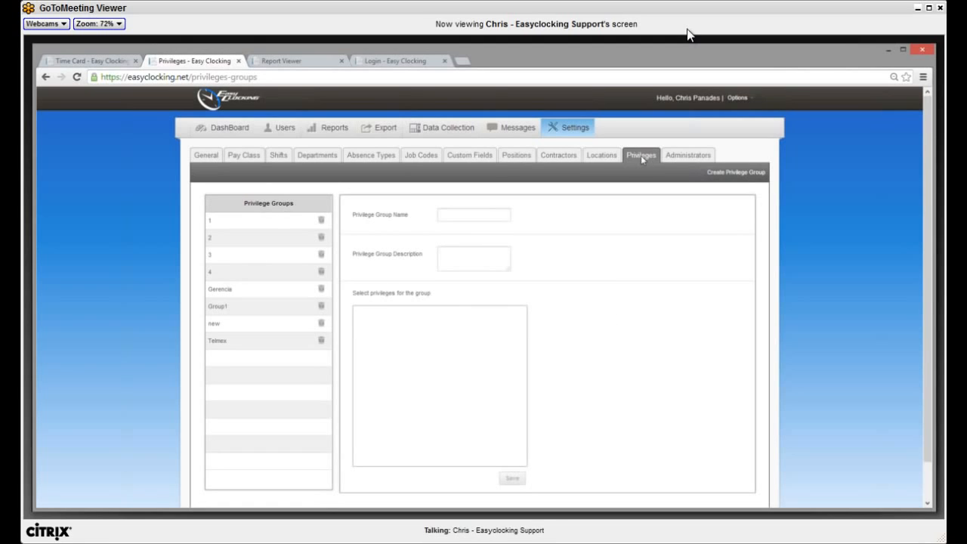
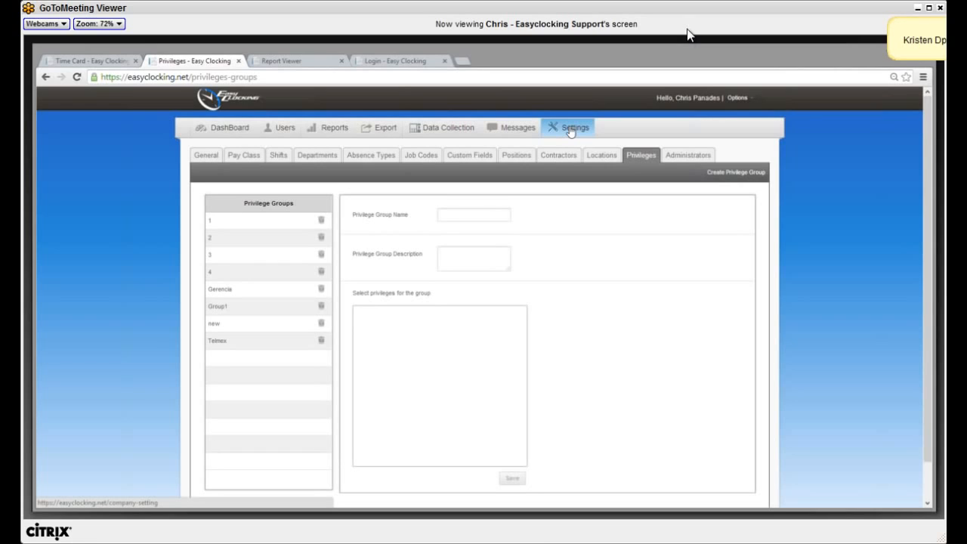
# Start a new privilege group with name 4 and description 4, and grant it all DashBoard privileges
pyautogui.click(742, 173)
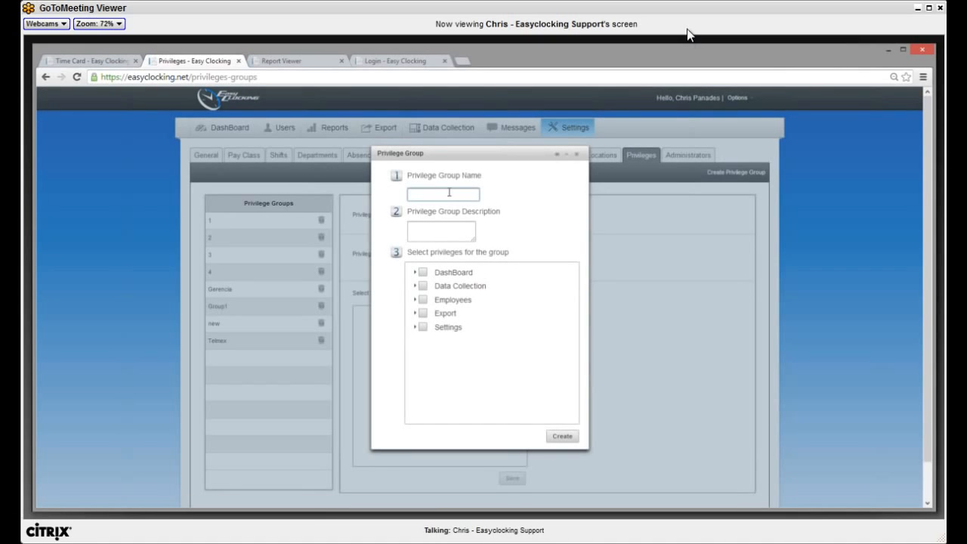
pyautogui.write('4')
pyautogui.click(435, 229)
pyautogui.write('4')
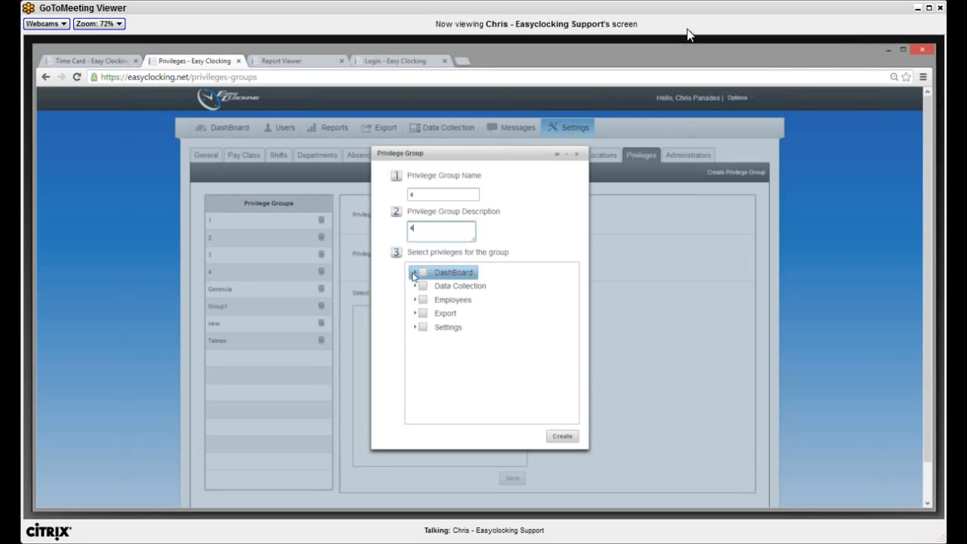
pyautogui.click(423, 274)
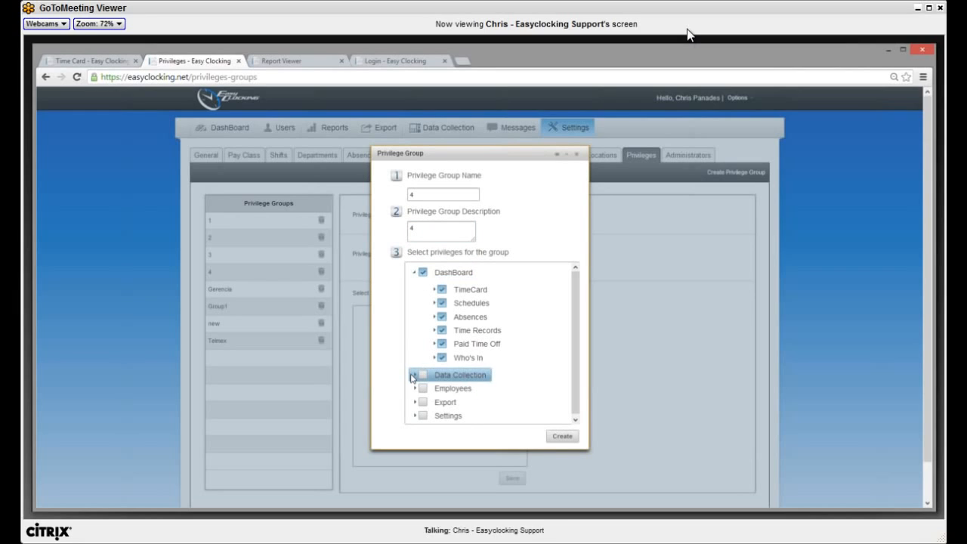
# Show the Data Collection privileges and grant the new group all Employees privileges
pyautogui.click(414, 375)
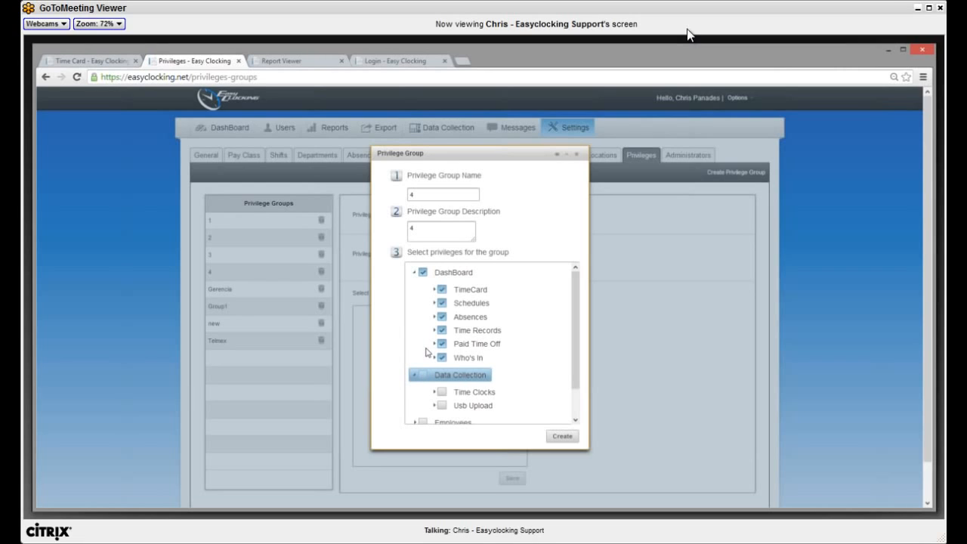
pyautogui.scroll(-3, 417, 346)
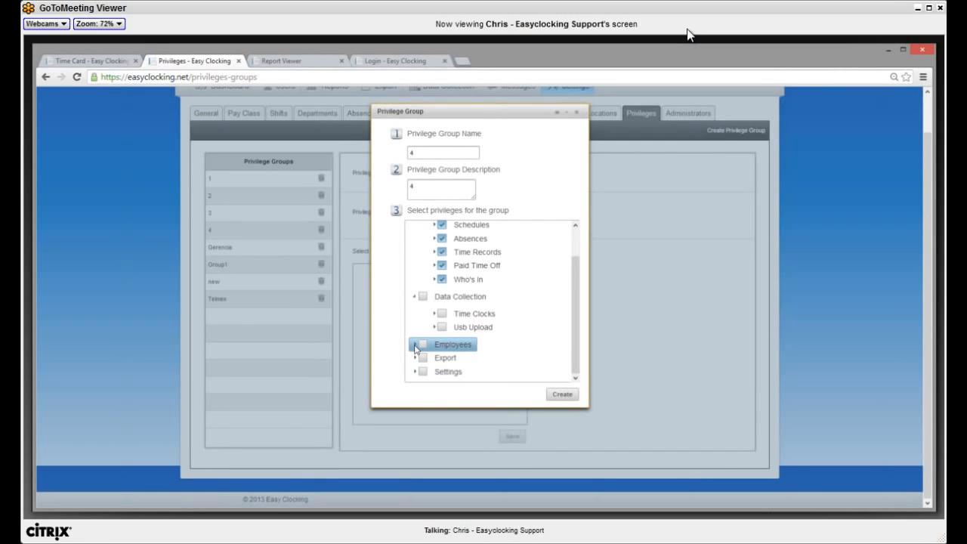
pyautogui.click(415, 346)
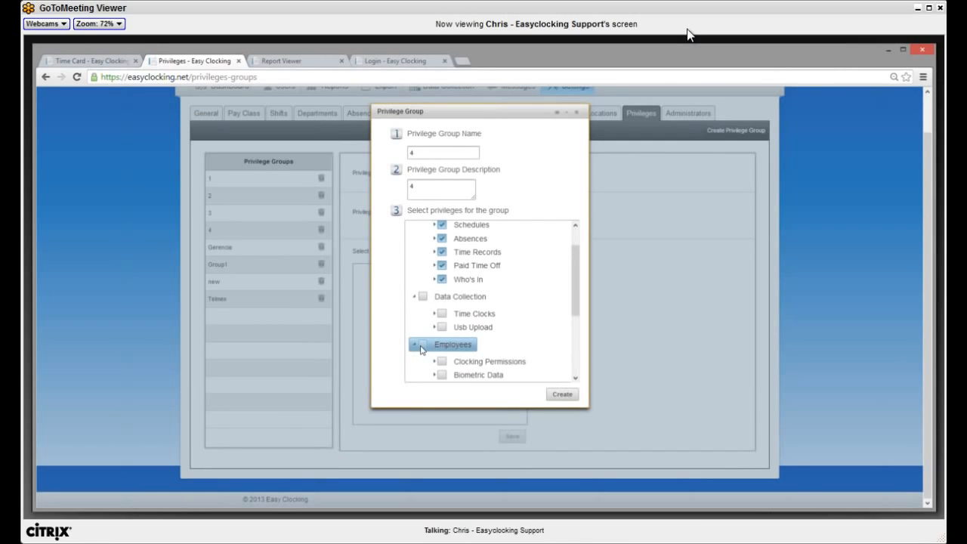
pyautogui.click(423, 345)
pyautogui.scroll(-3, 421, 349)
pyautogui.scroll(-1, 421, 350)
# Look through the Export and Settings privileges available to the new group and close it without creating it
pyautogui.click(415, 358)
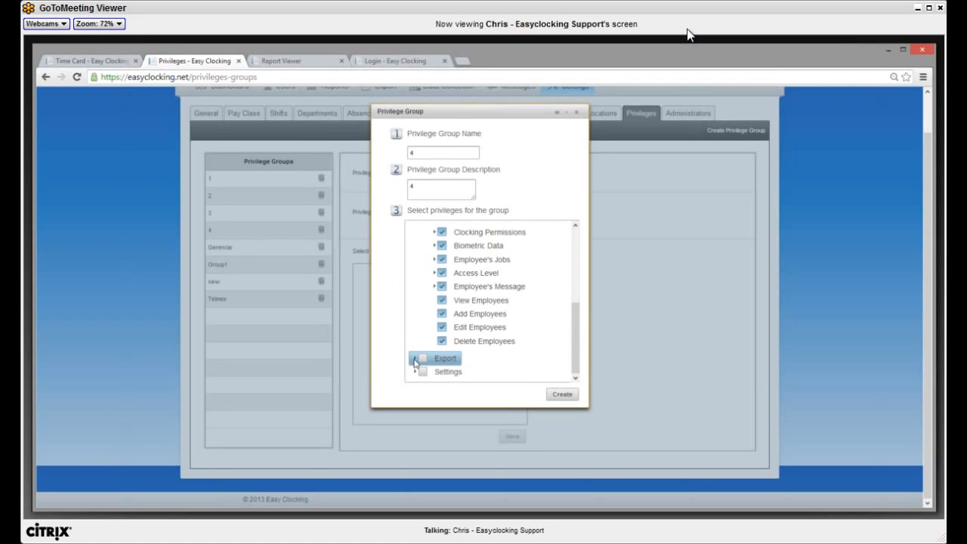
pyautogui.scroll(-1, 415, 374)
pyautogui.click(416, 371)
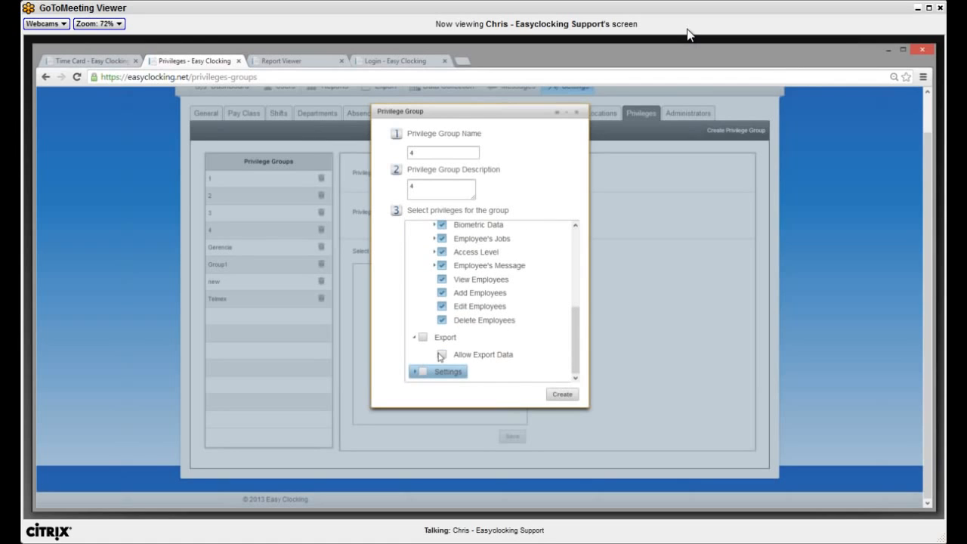
pyautogui.scroll(-5, 423, 367)
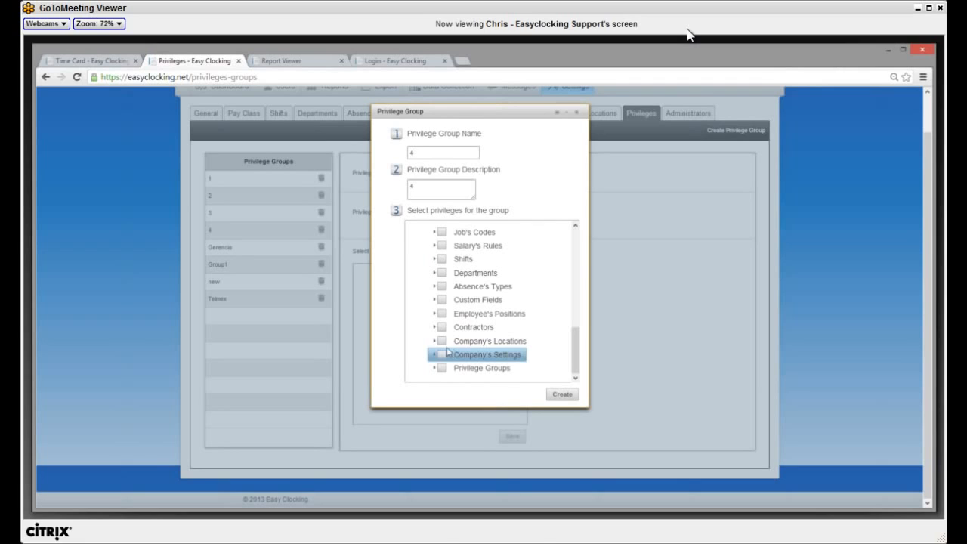
pyautogui.click(577, 115)
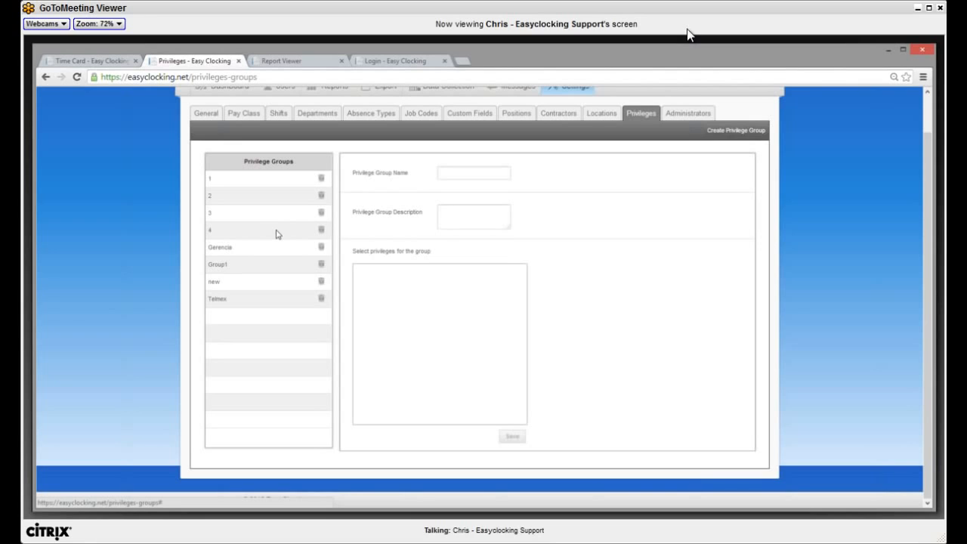
# View the administrators list and its account settings form
pyautogui.click(673, 115)
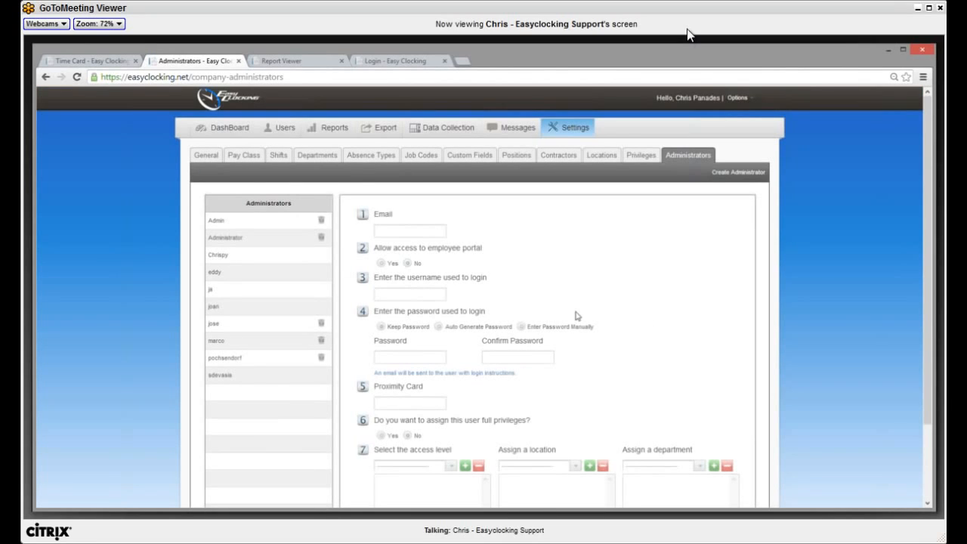
# Open the third administrator's account and turn off full privileges for this user
pyautogui.click(242, 254)
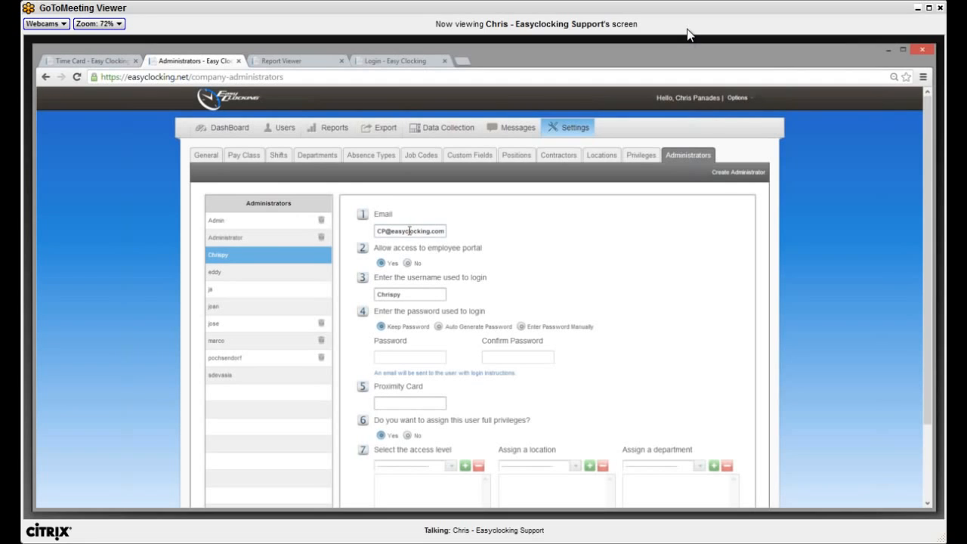
pyautogui.scroll(-2, 408, 236)
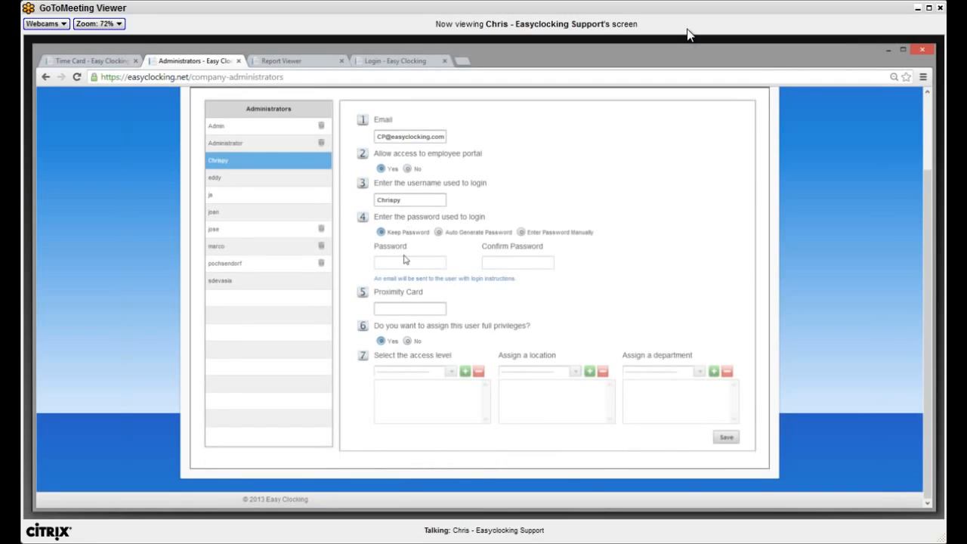
pyautogui.scroll(2, 405, 261)
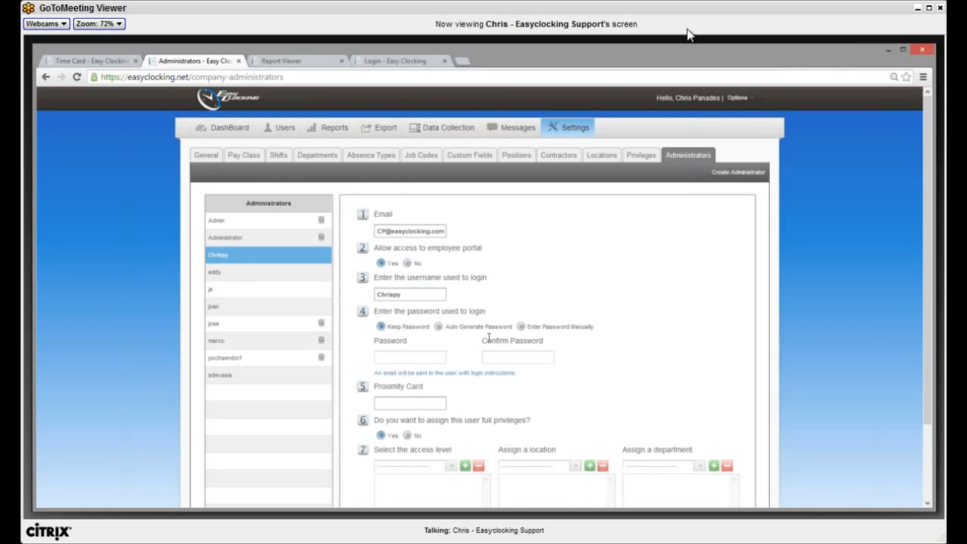
pyautogui.click(407, 436)
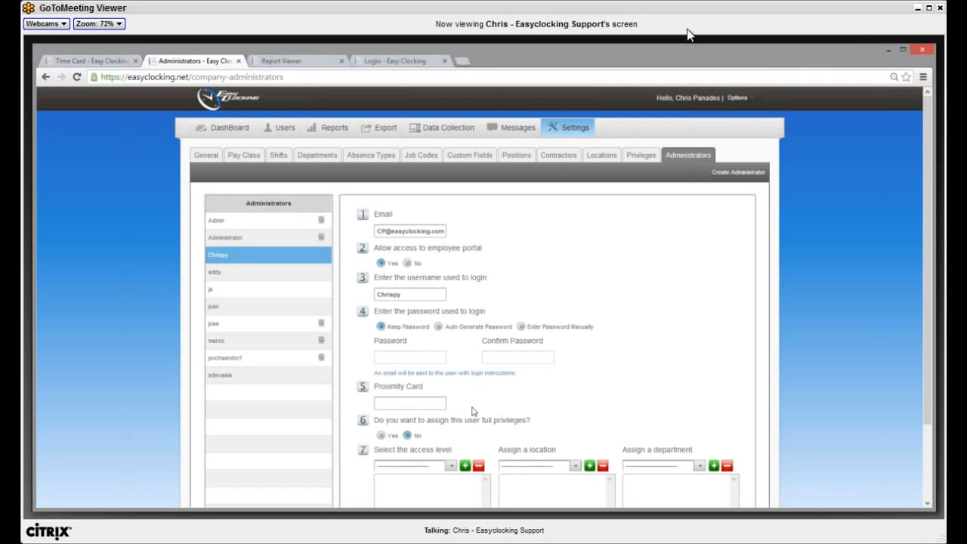
# Add access level 4 to the selected administrator's account
pyautogui.scroll(-1, 448, 414)
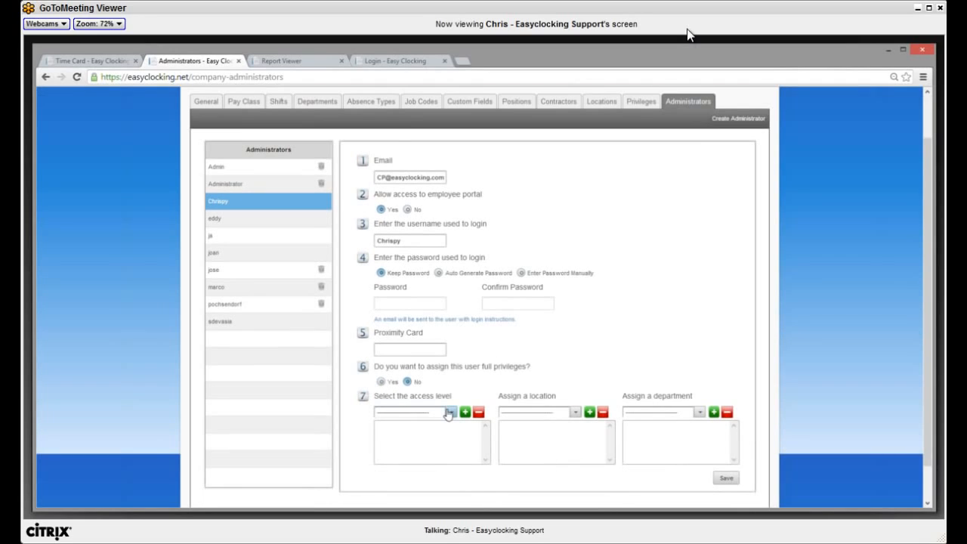
pyautogui.click(448, 413)
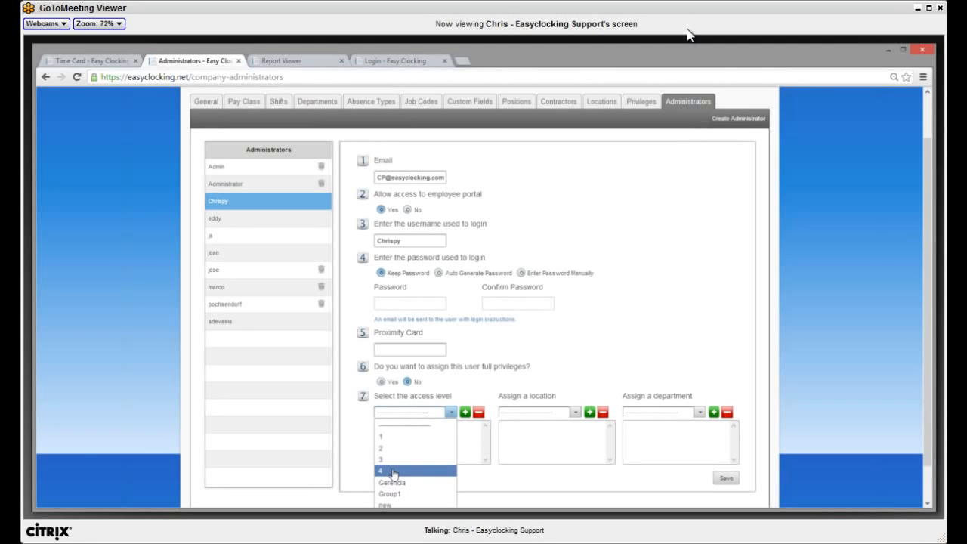
pyautogui.click(393, 471)
pyautogui.scroll(-1, 421, 443)
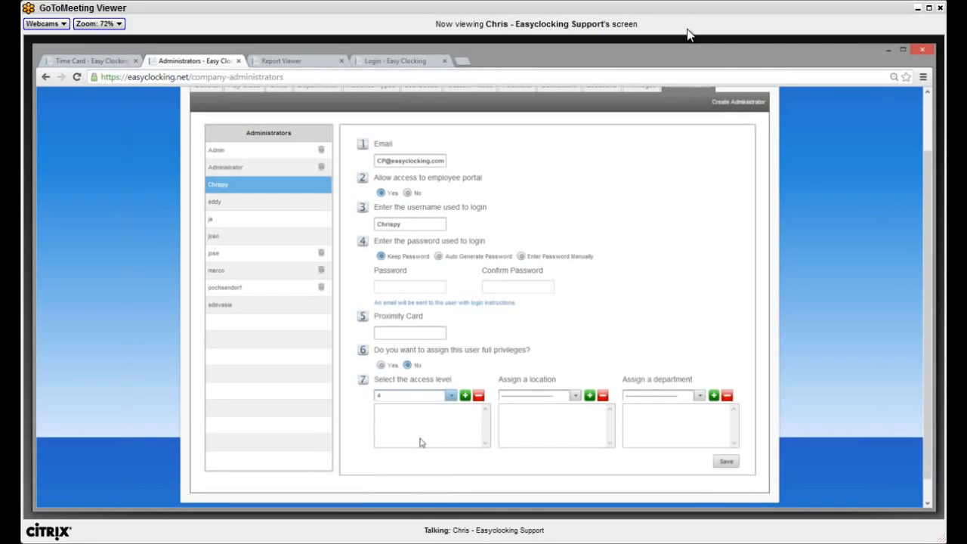
pyautogui.click(465, 396)
# Assign the Miami and New York locations to the selected administrator
pyautogui.click(574, 396)
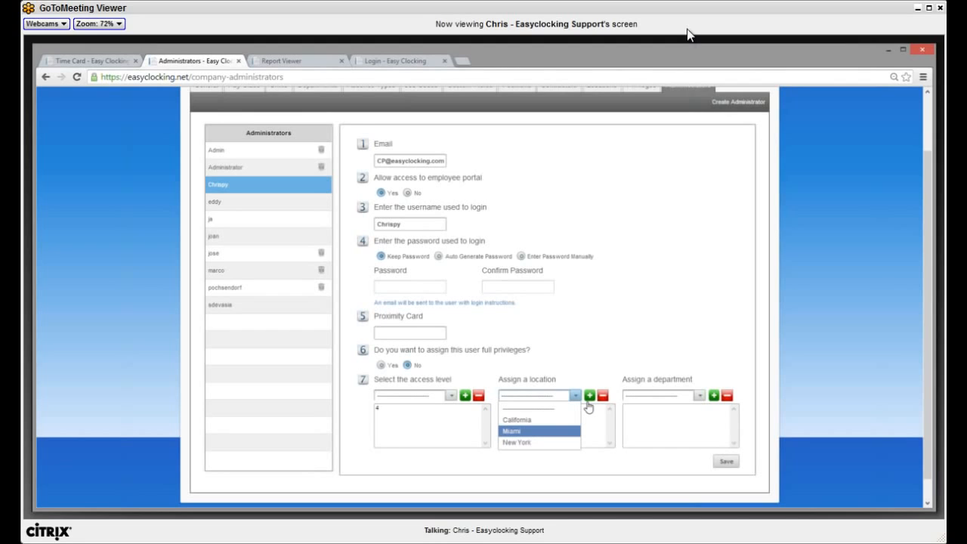
pyautogui.click(565, 430)
pyautogui.click(575, 396)
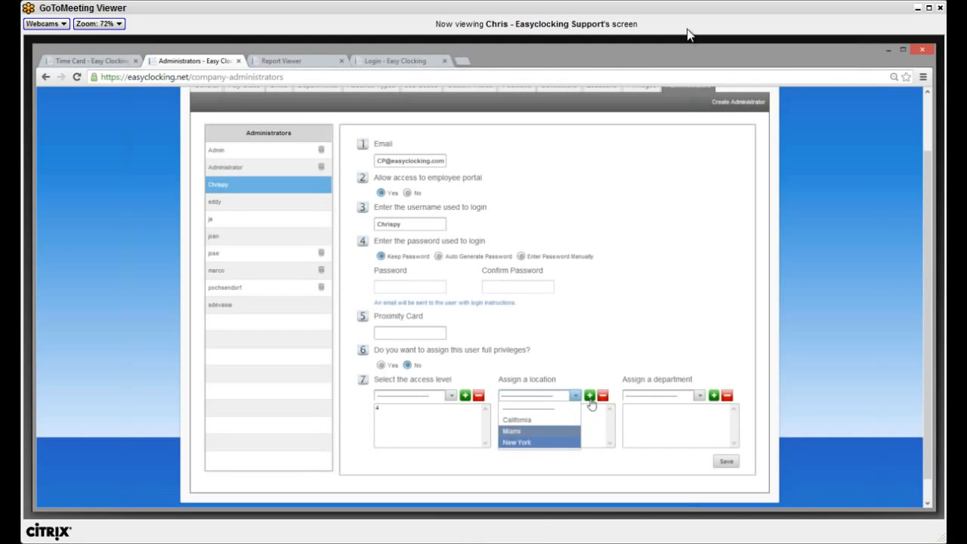
pyautogui.click(536, 441)
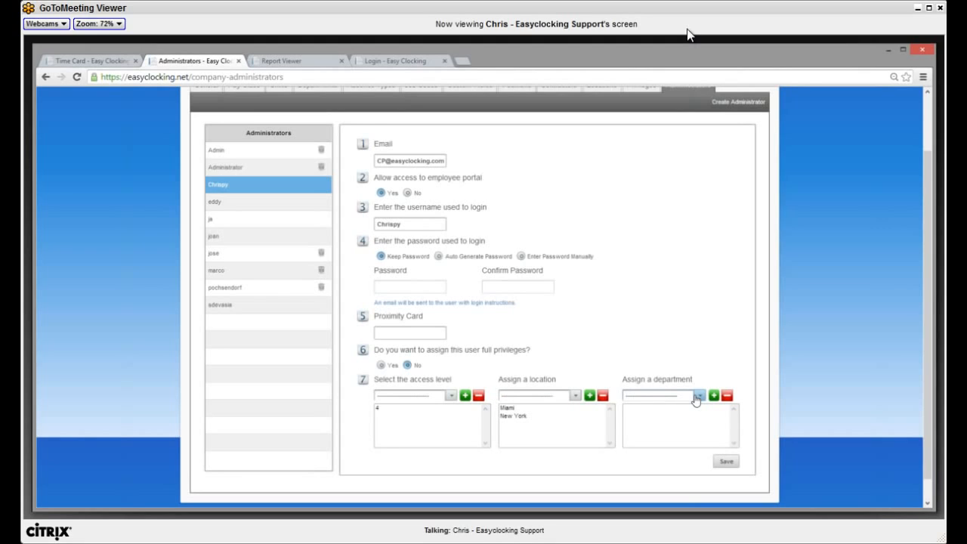
# Assign the Engineering and Biometric Conference departments to the selected administrator
pyautogui.click(698, 396)
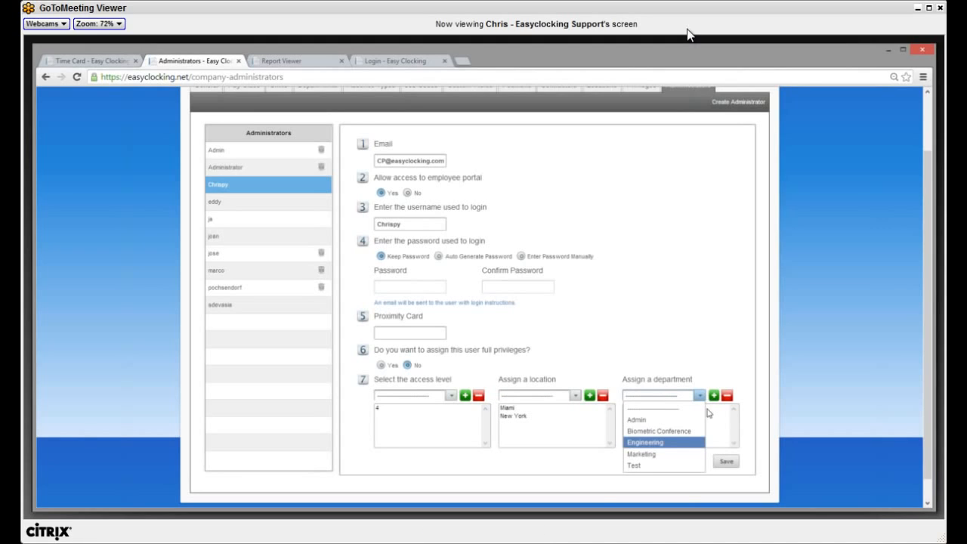
pyautogui.click(658, 442)
pyautogui.click(698, 396)
pyautogui.click(659, 431)
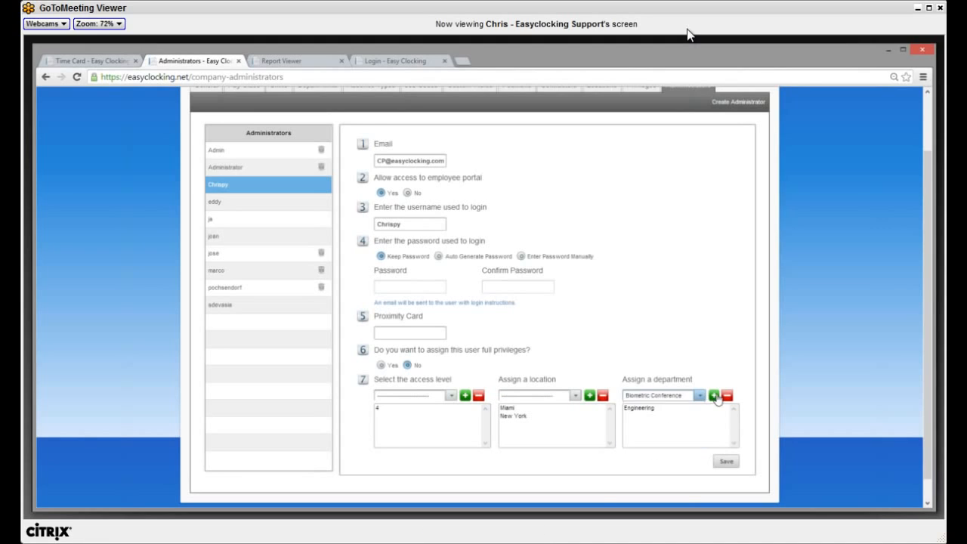
pyautogui.click(714, 396)
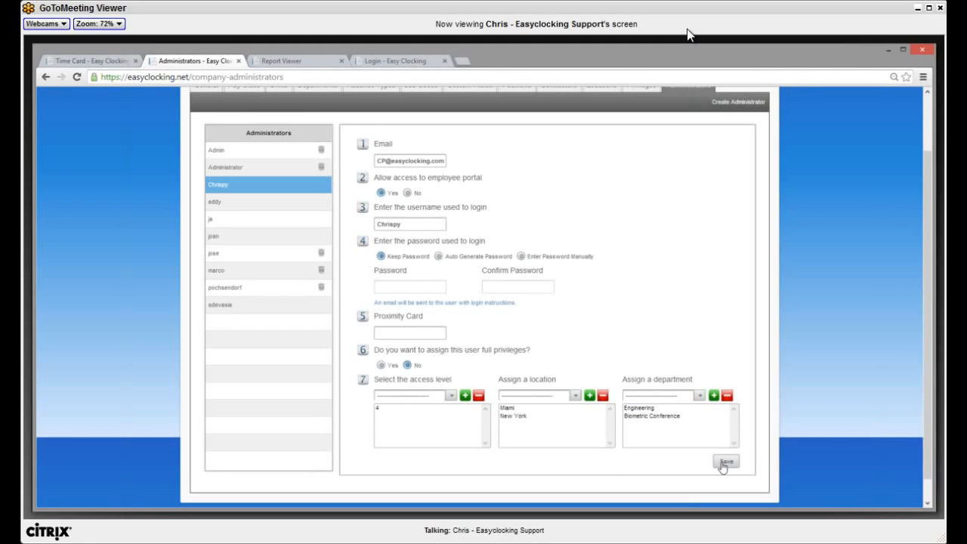
# Leave the administrator settings and return to the DashBoard's timecards
pyautogui.scroll(2, 491, 254)
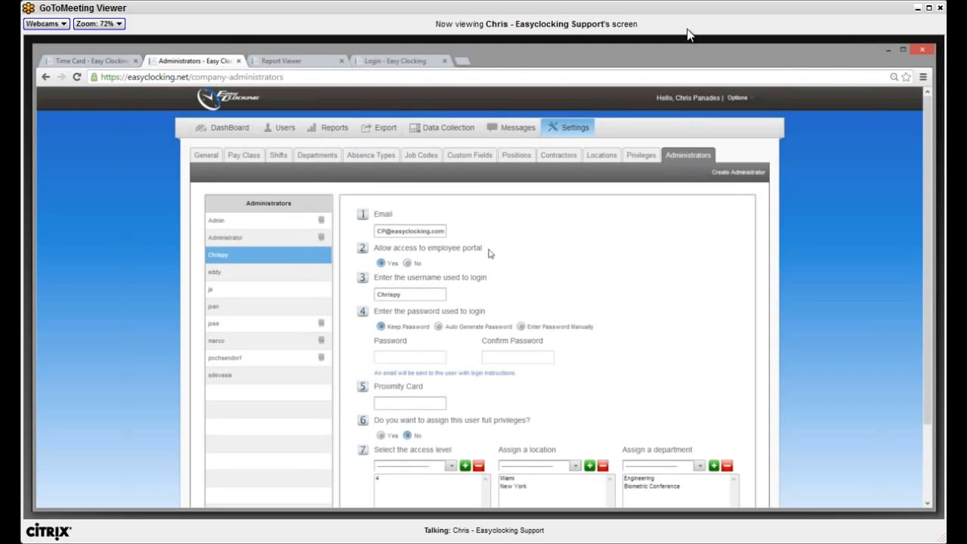
pyautogui.click(230, 128)
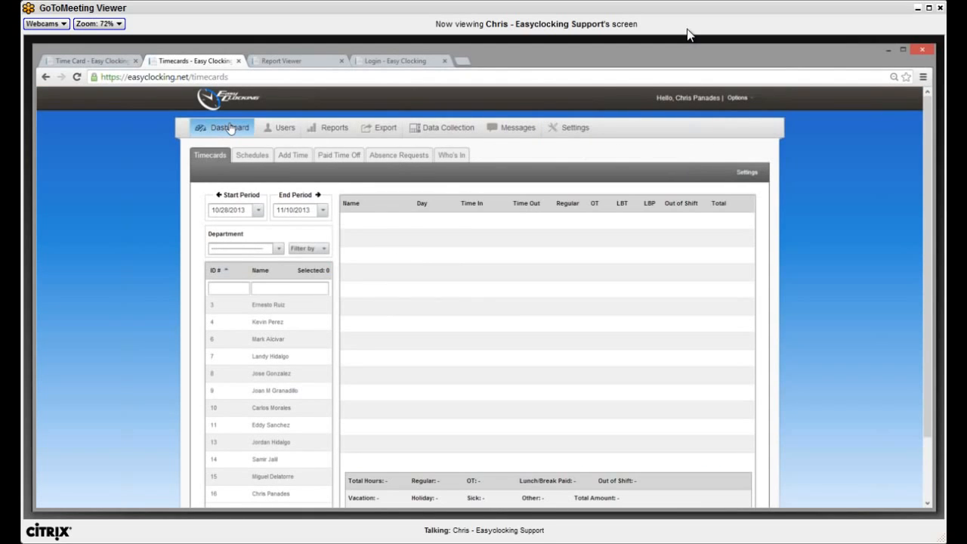